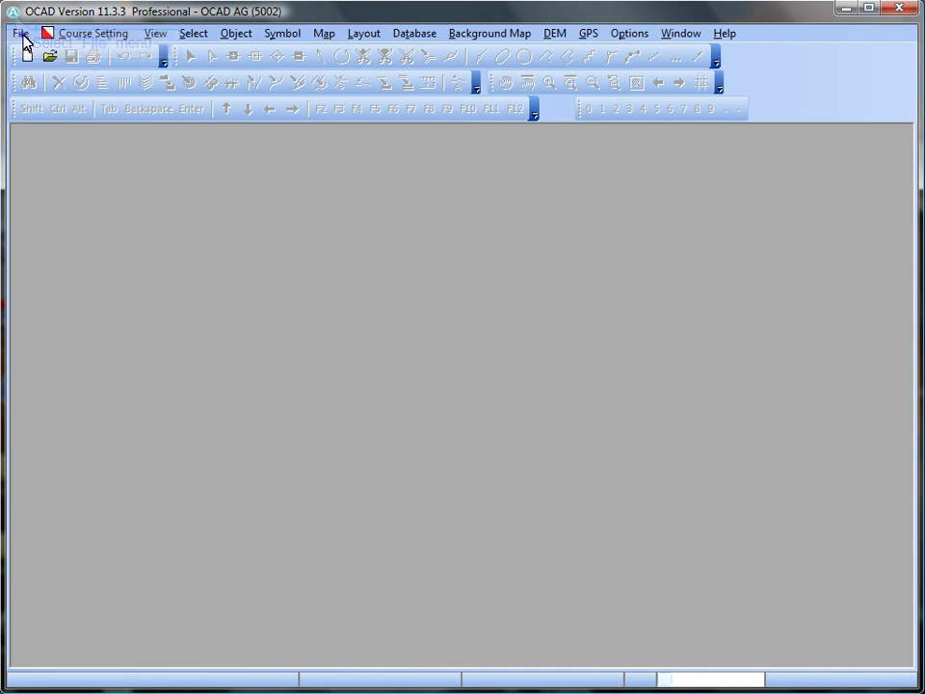
Step: Create a new orienteering course setting project with the Bahnlegung 10 000 symbol set
left_click(21, 33)
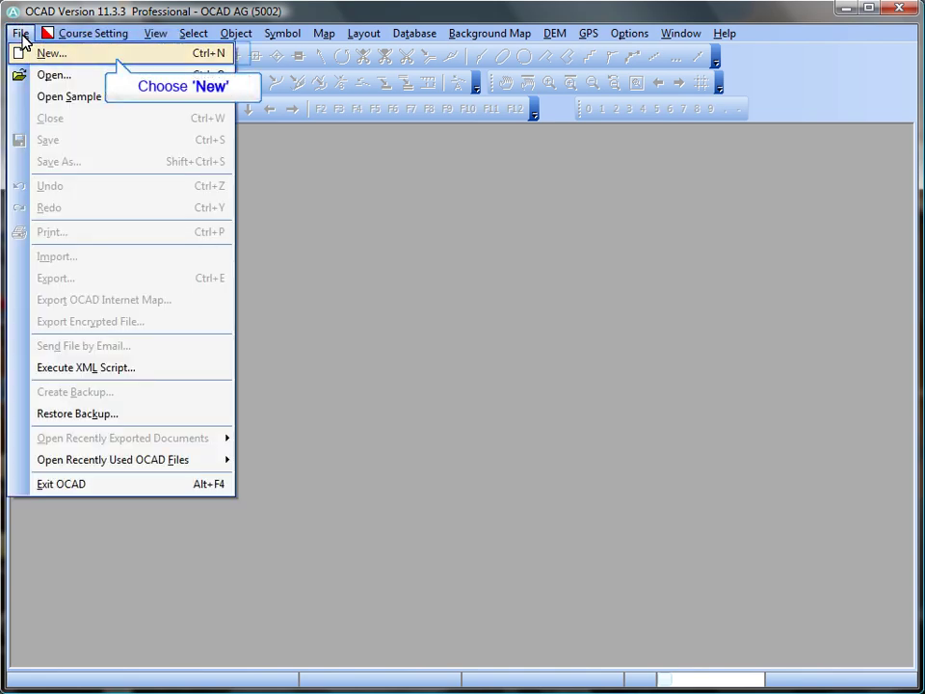
left_click(48, 55)
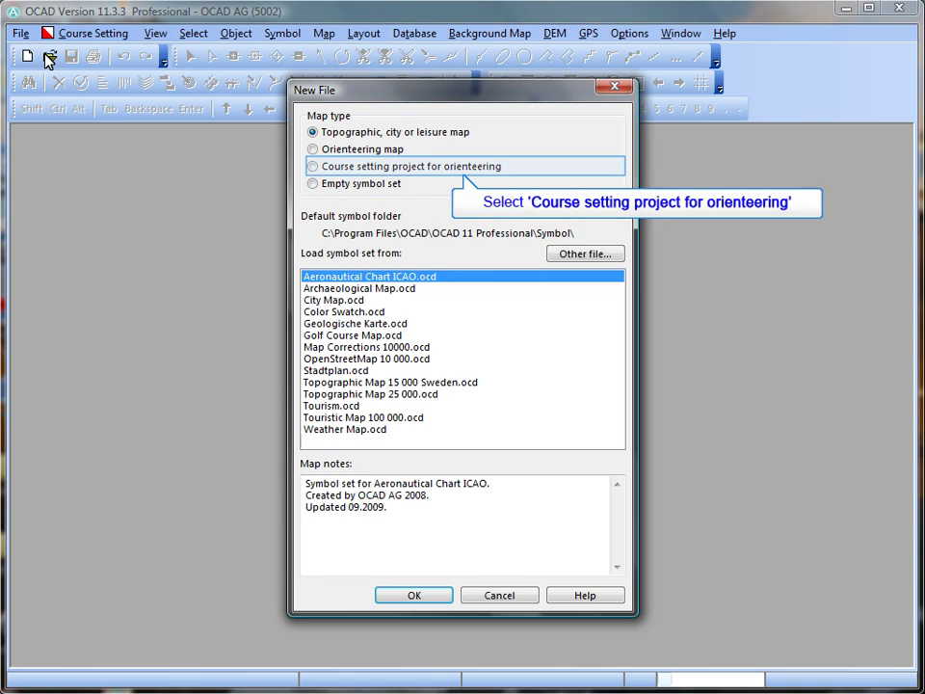
left_click(313, 166)
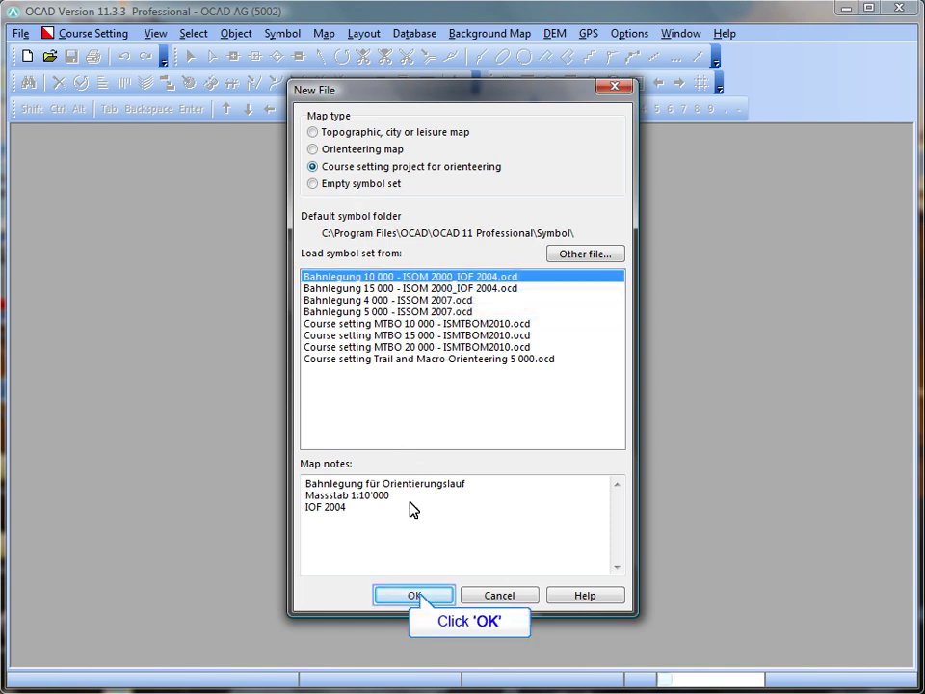
left_click(413, 598)
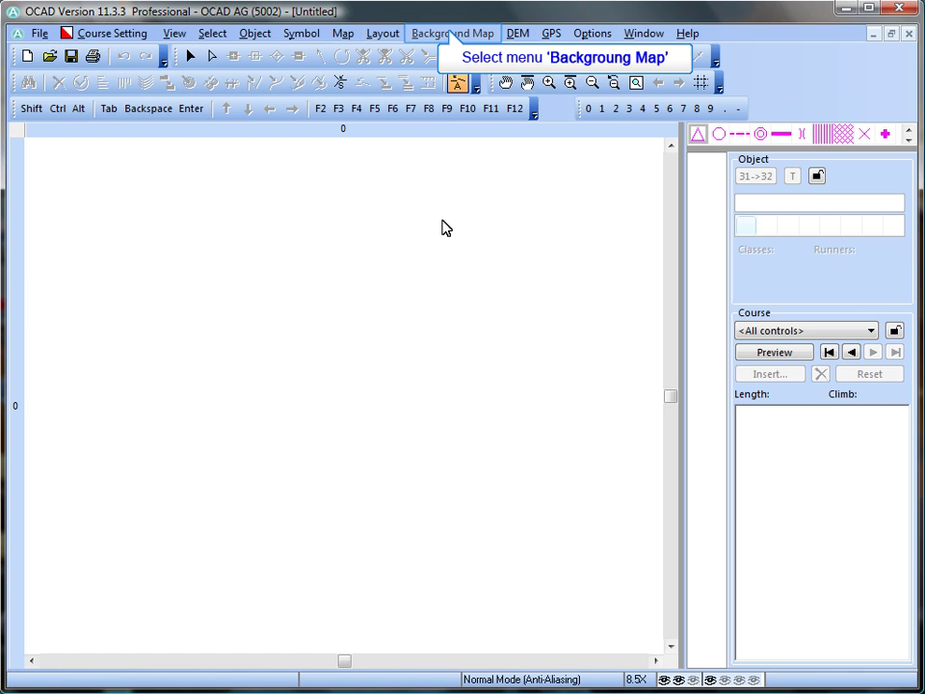
Step: Load Oberwald.ocd as the background map at scale 1:10000
left_click(446, 35)
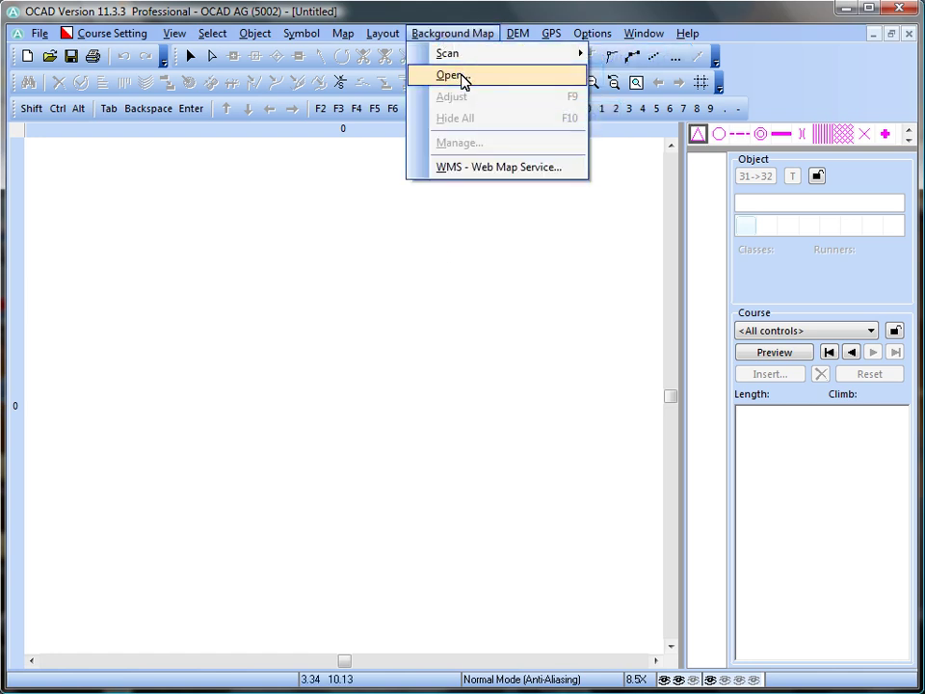
left_click(461, 75)
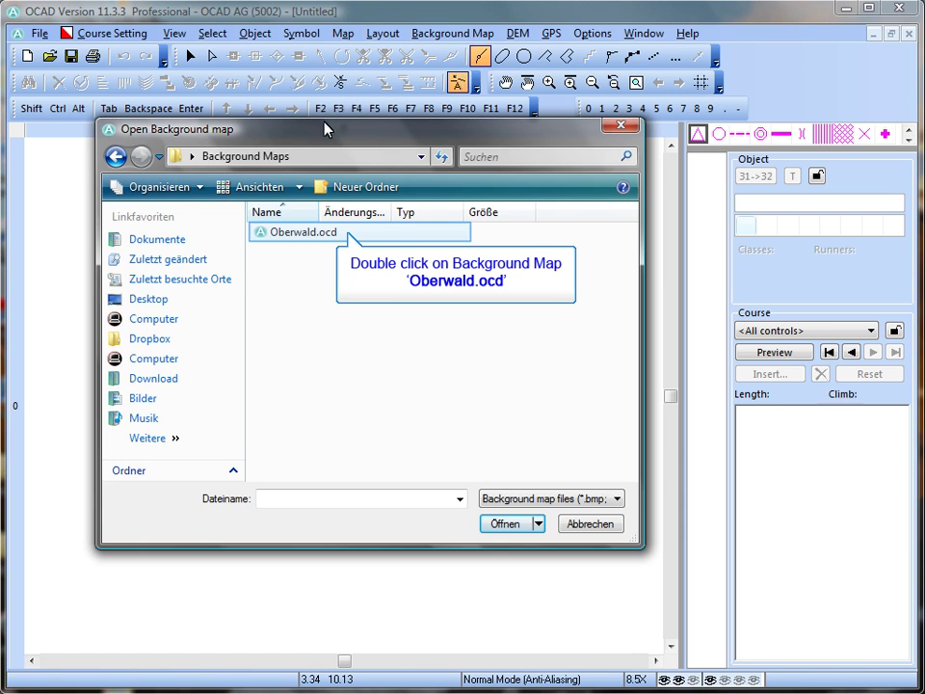
double_click(291, 233)
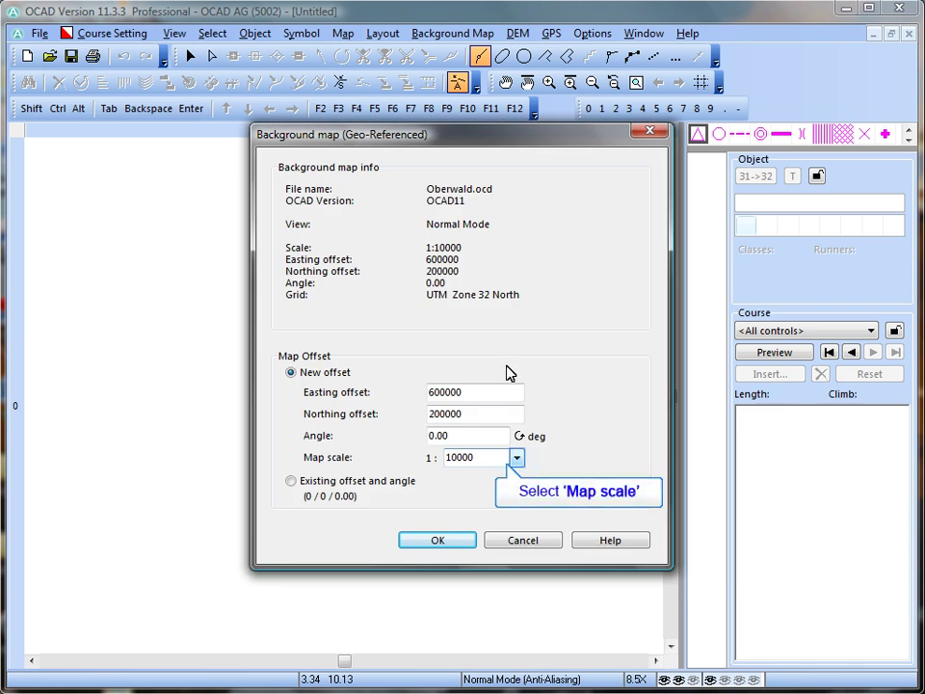
left_click(518, 459)
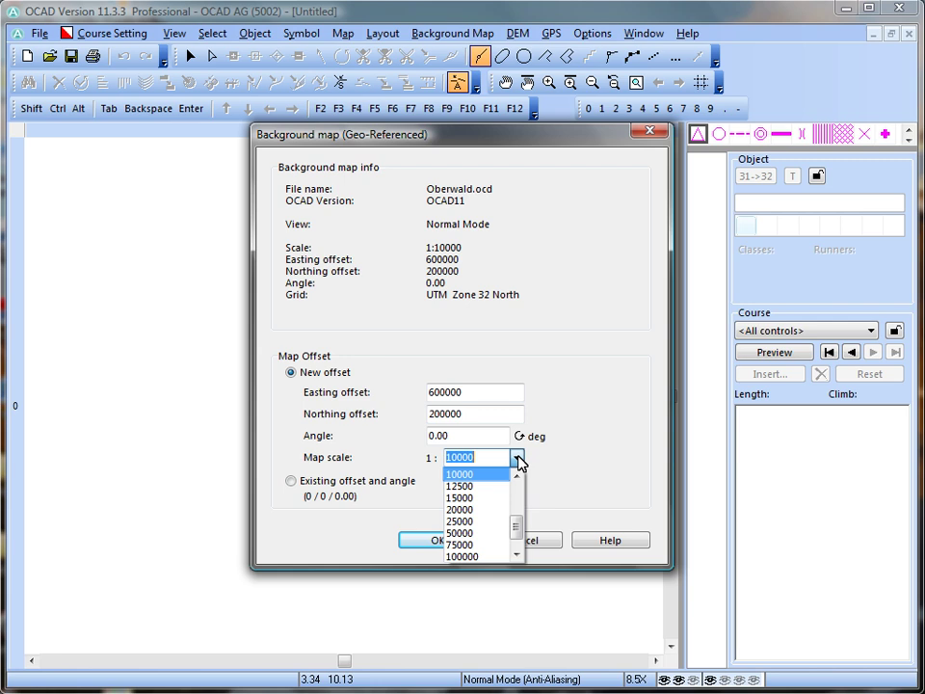
left_click(467, 477)
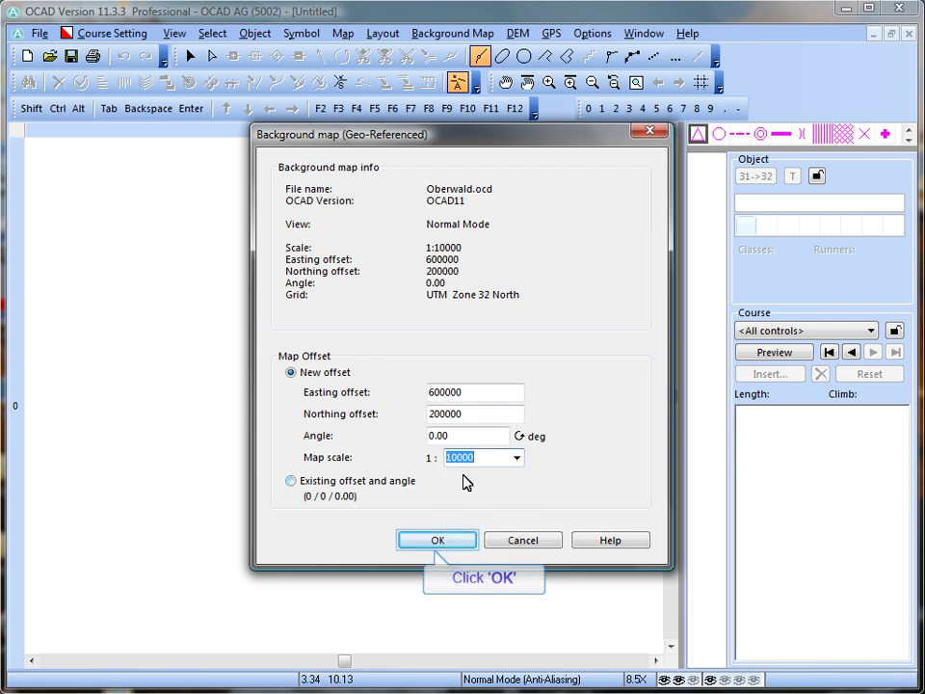
Step: Confirm the background map, show the whole map, then zoom into the central forest
left_click(453, 544)
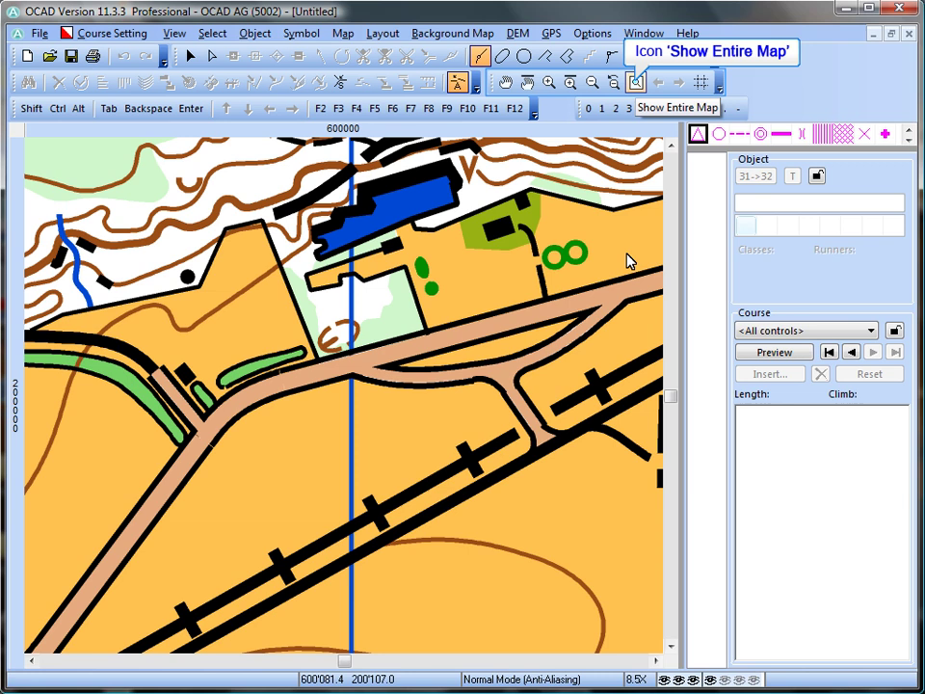
left_click(636, 83)
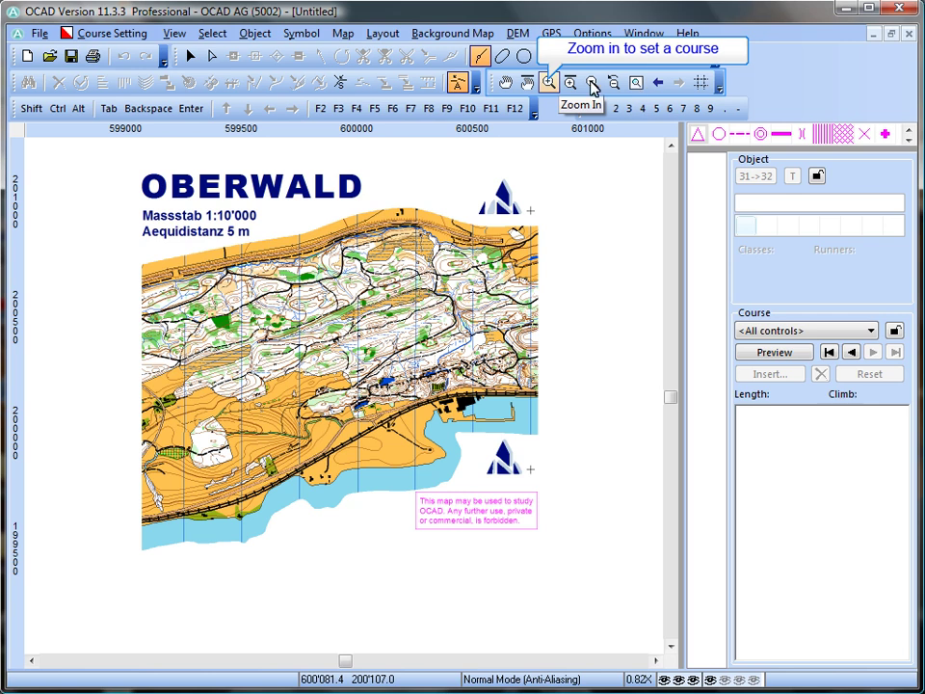
left_click(547, 84)
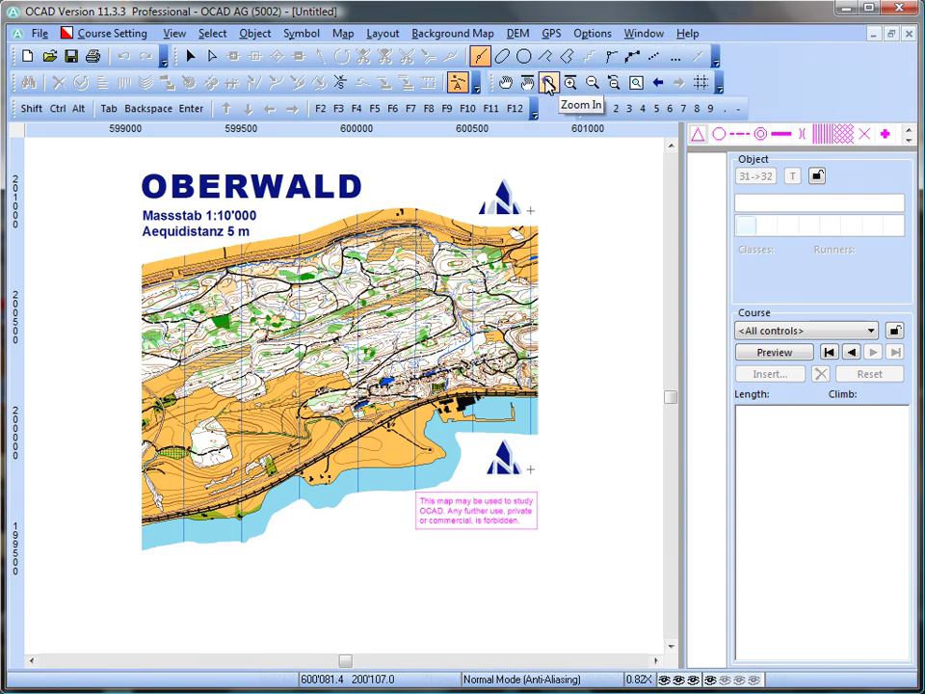
mouse_move(266, 248)
left_mouse_down()
mouse_move(434, 376)
mouse_move(462, 412)
left_mouse_up()
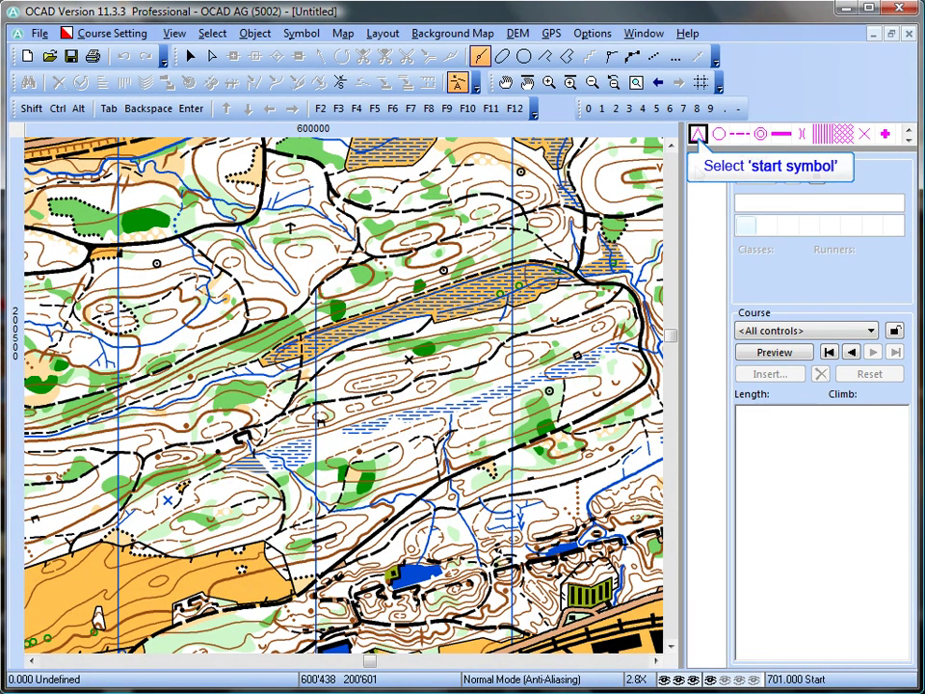
Step: Place start triangle S1 beside the path in the upper-left of the map
left_click(698, 139)
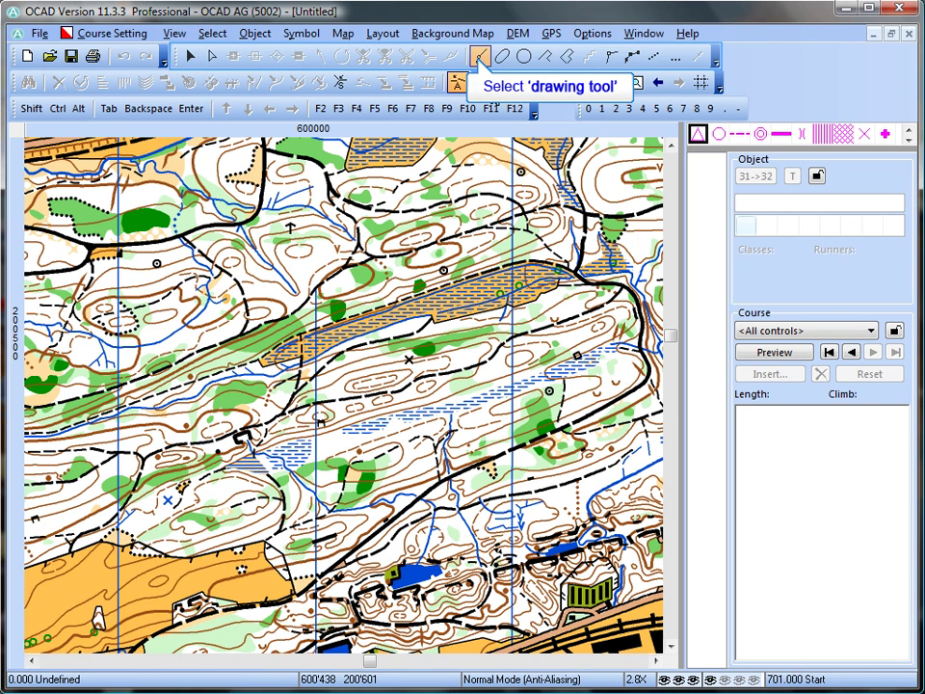
left_click(479, 56)
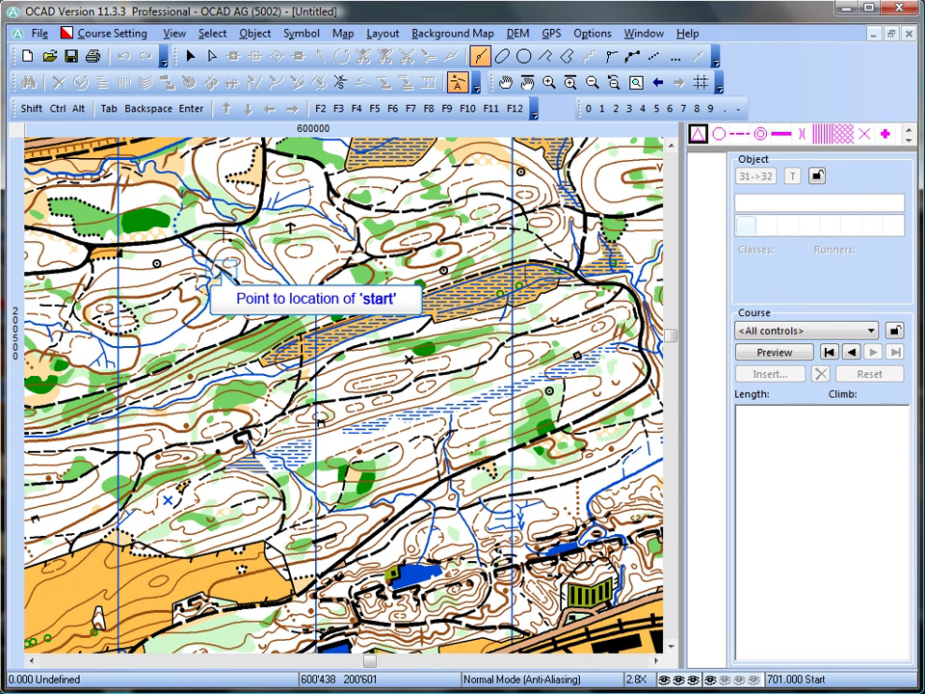
left_click(224, 259)
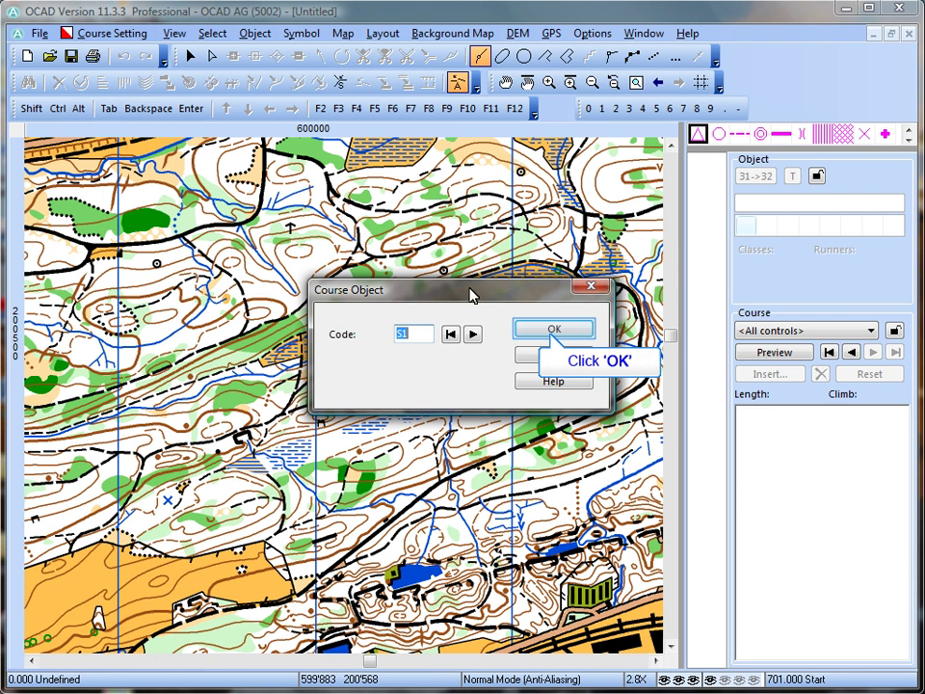
left_click(532, 331)
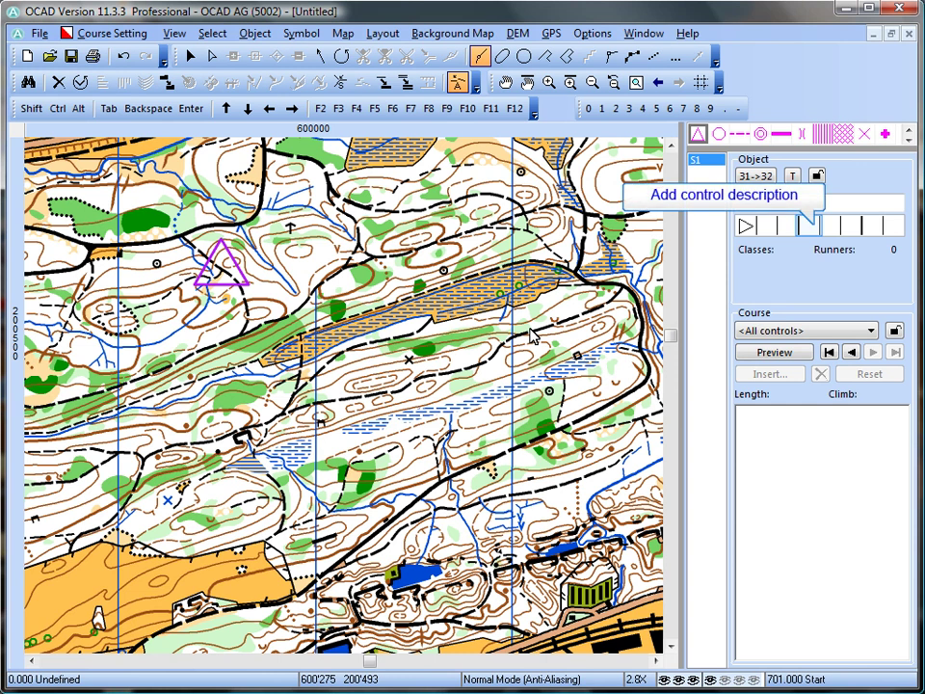
Step: Describe start S1 with line features in columns D and E and a junction in column F
left_click(812, 227)
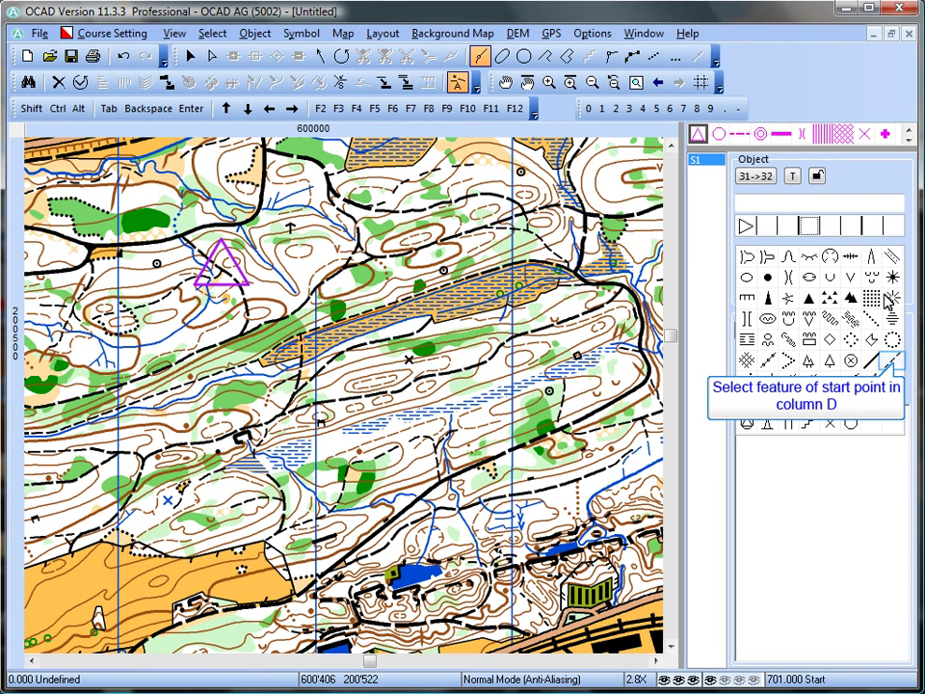
left_click(893, 364)
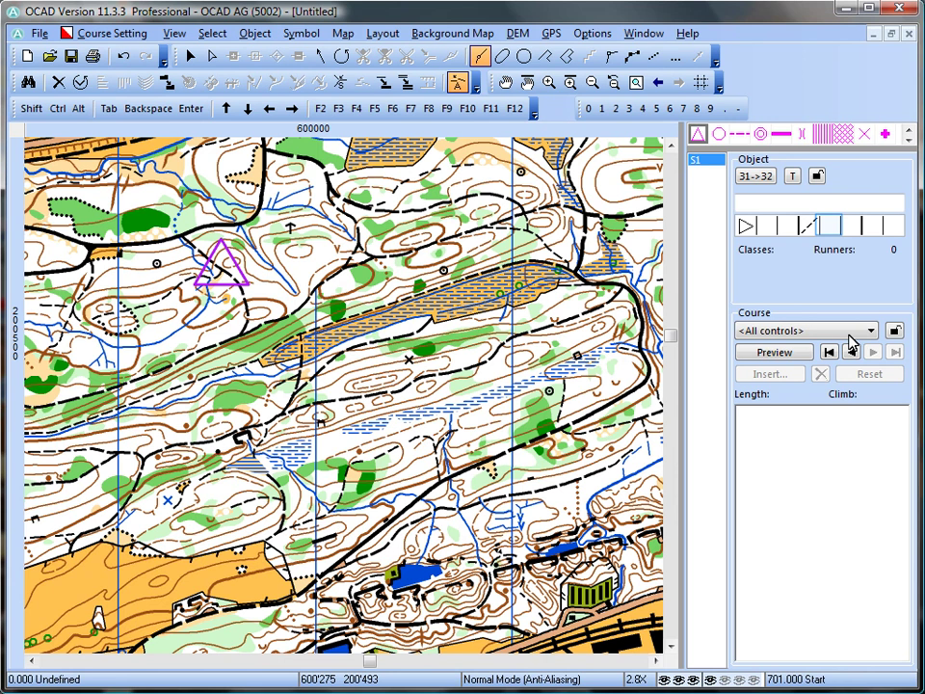
left_click(832, 227)
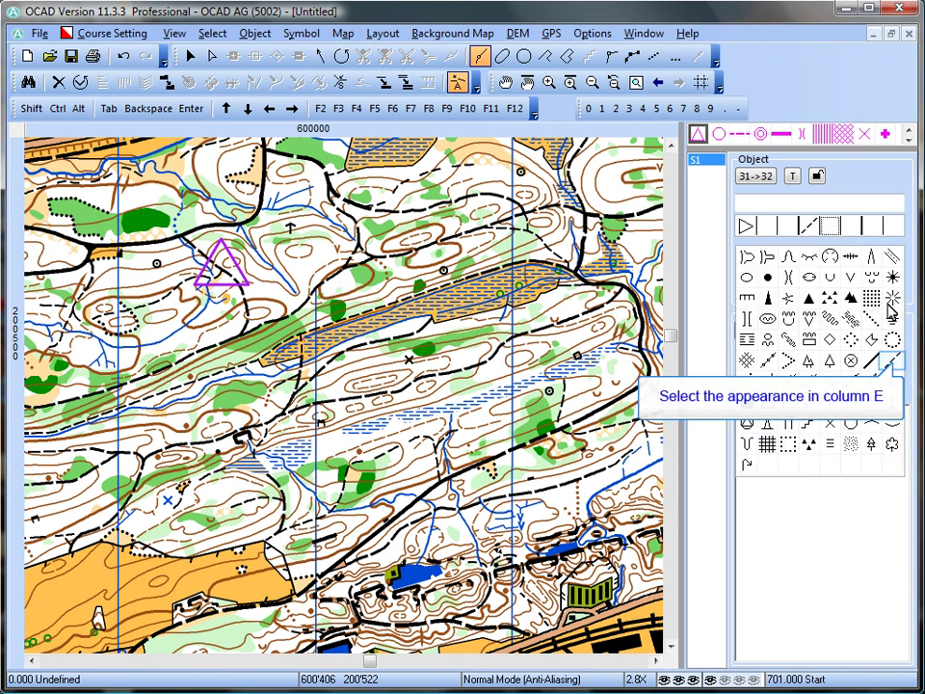
left_click(894, 363)
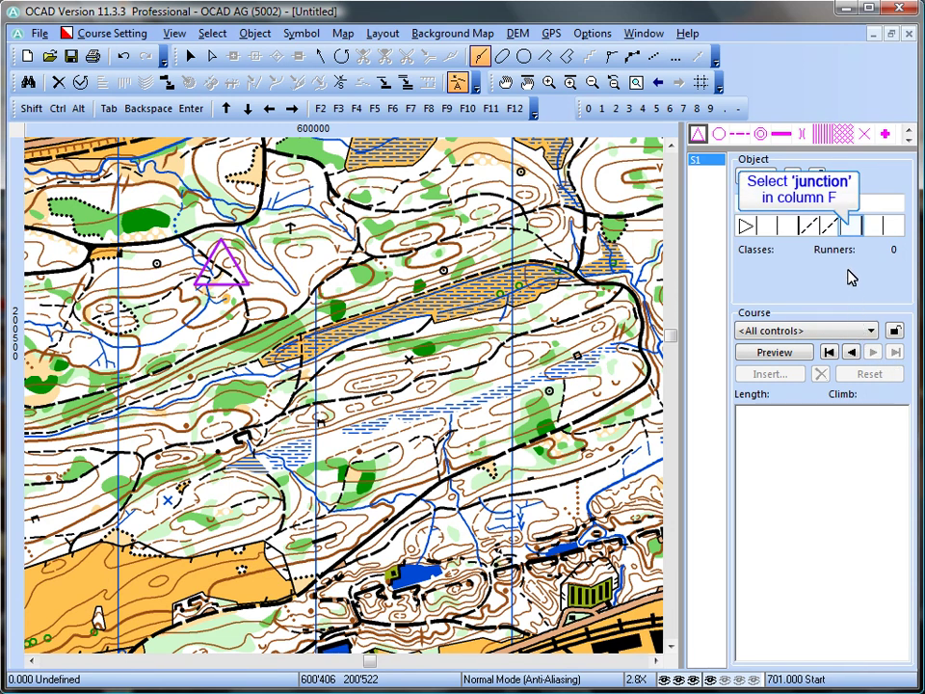
left_click(848, 227)
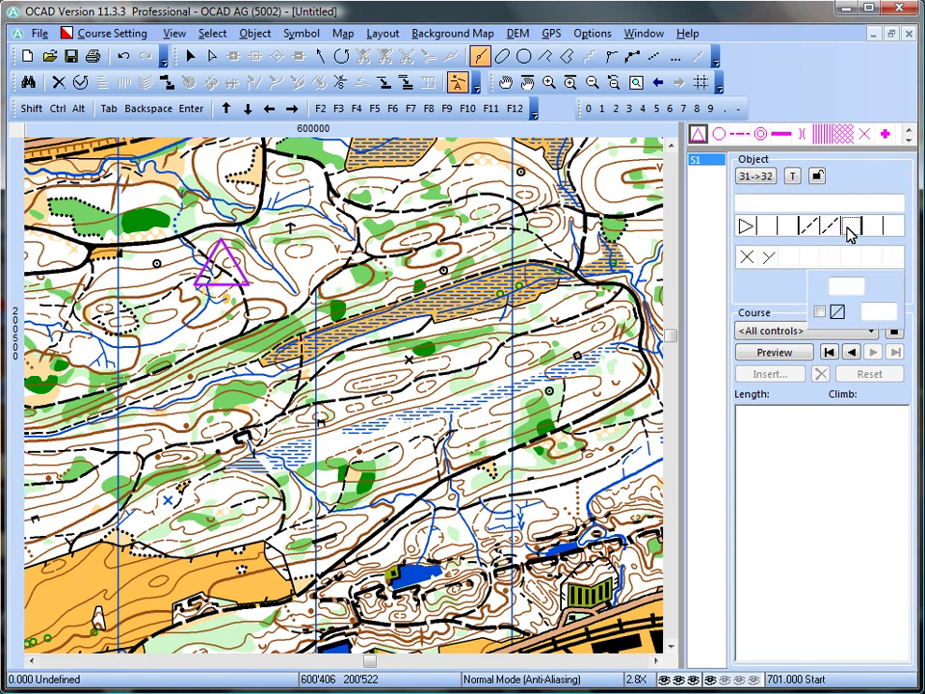
left_click(771, 260)
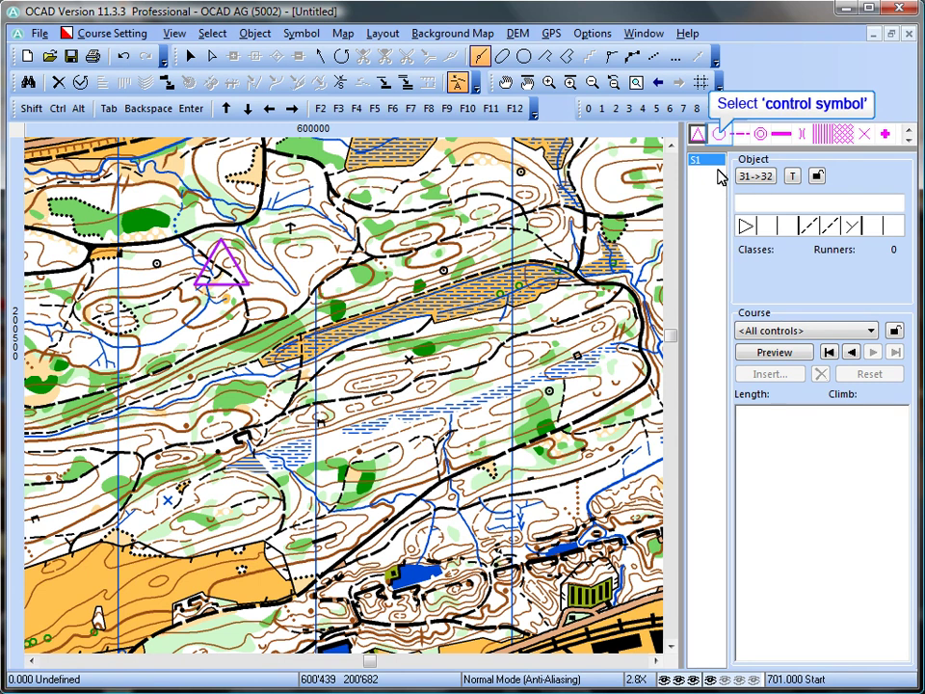
Step: Place control 31 at the small feature north-east of the start
left_click(718, 135)
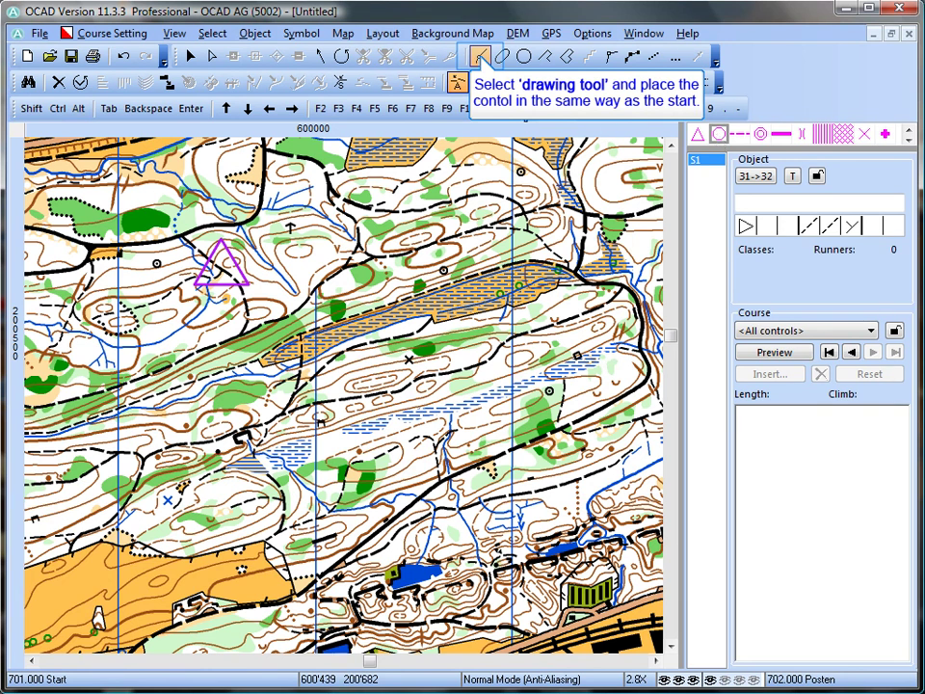
left_click(479, 56)
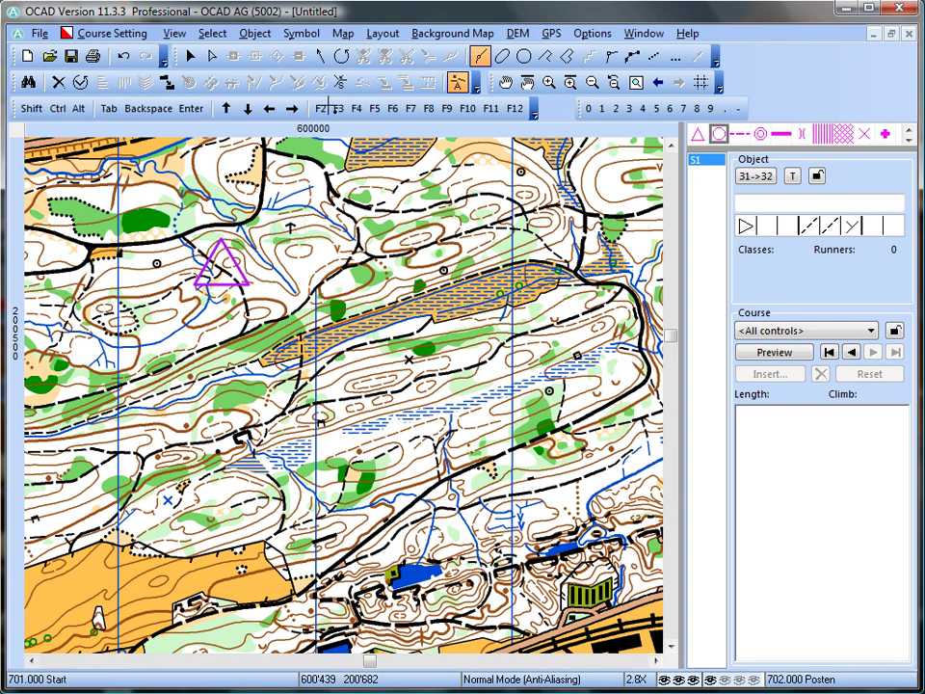
left_click(291, 227)
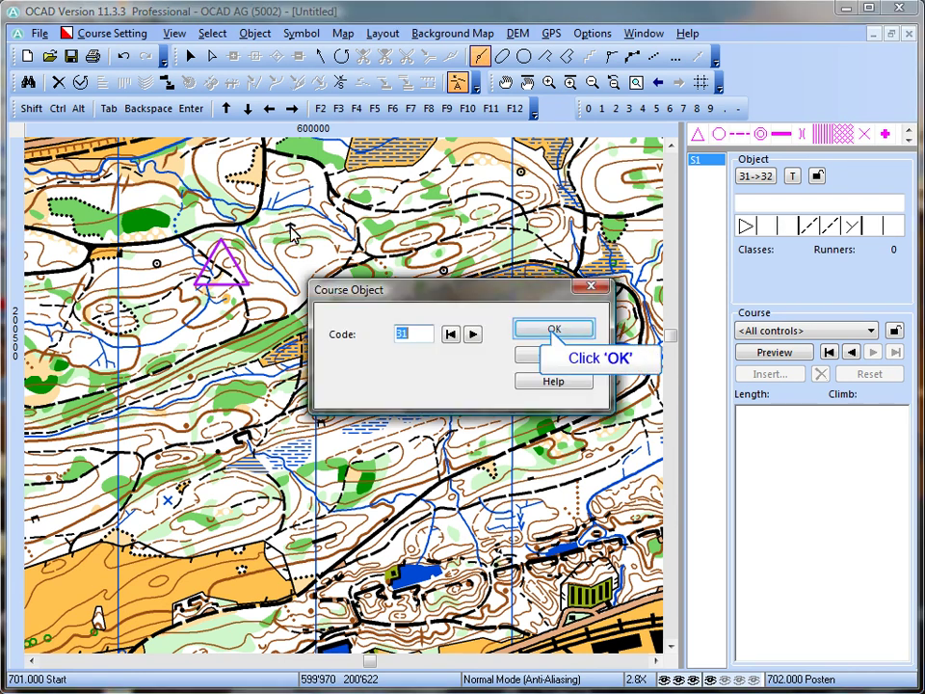
left_click(554, 330)
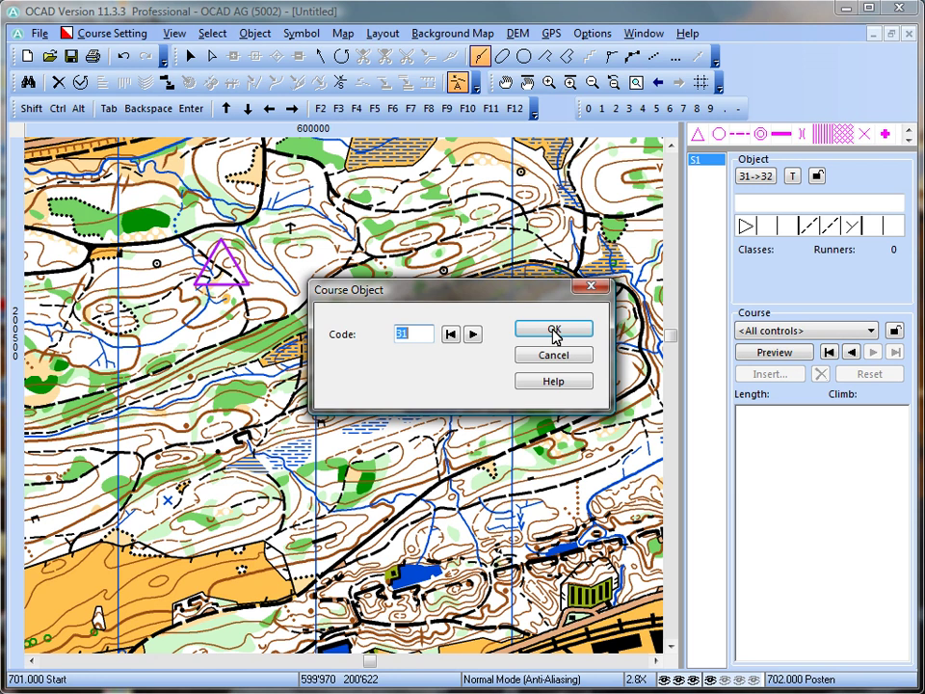
left_click(555, 330)
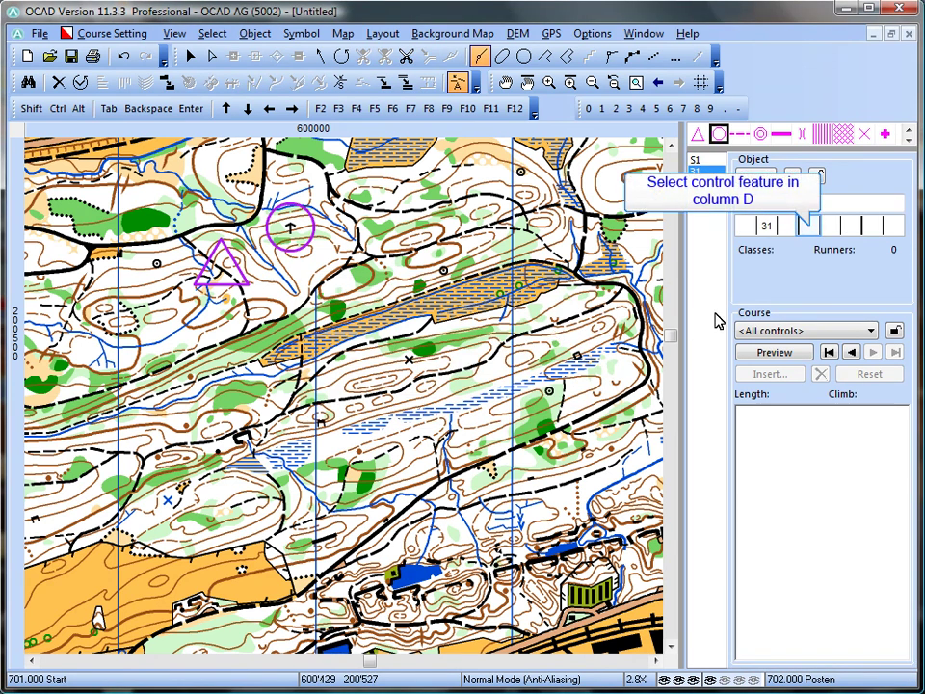
Step: Describe control 31 as a feeding place with the flag on its east side (Ostseite)
left_click(807, 227)
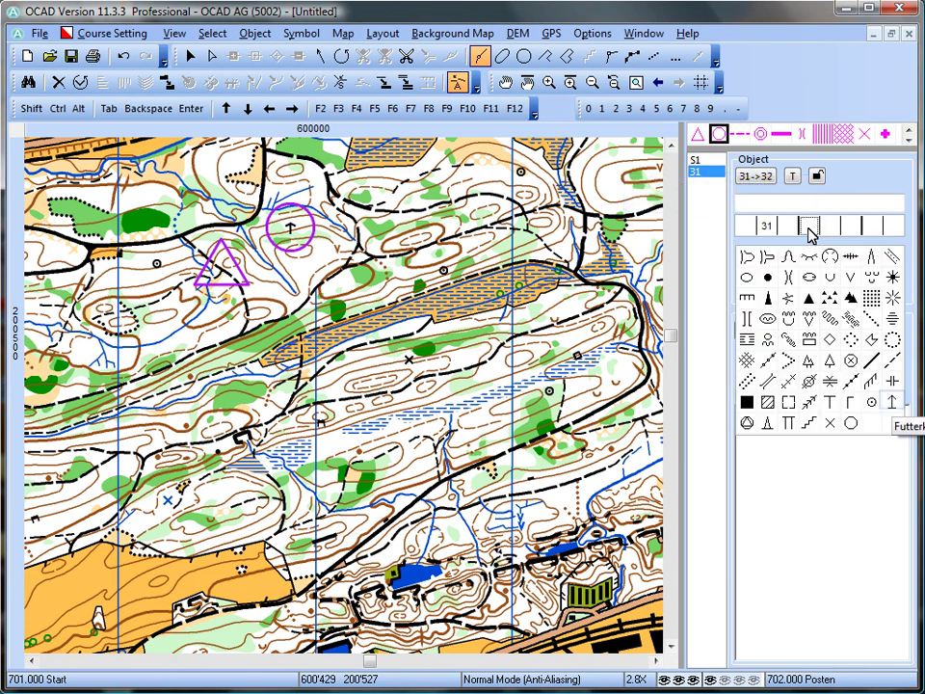
left_click(893, 403)
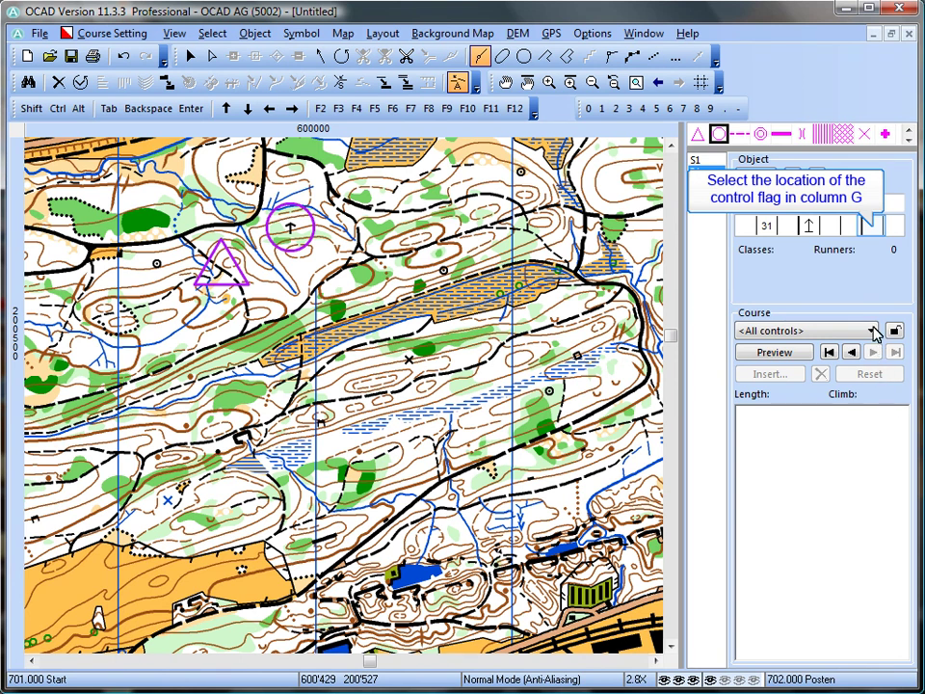
left_click(871, 227)
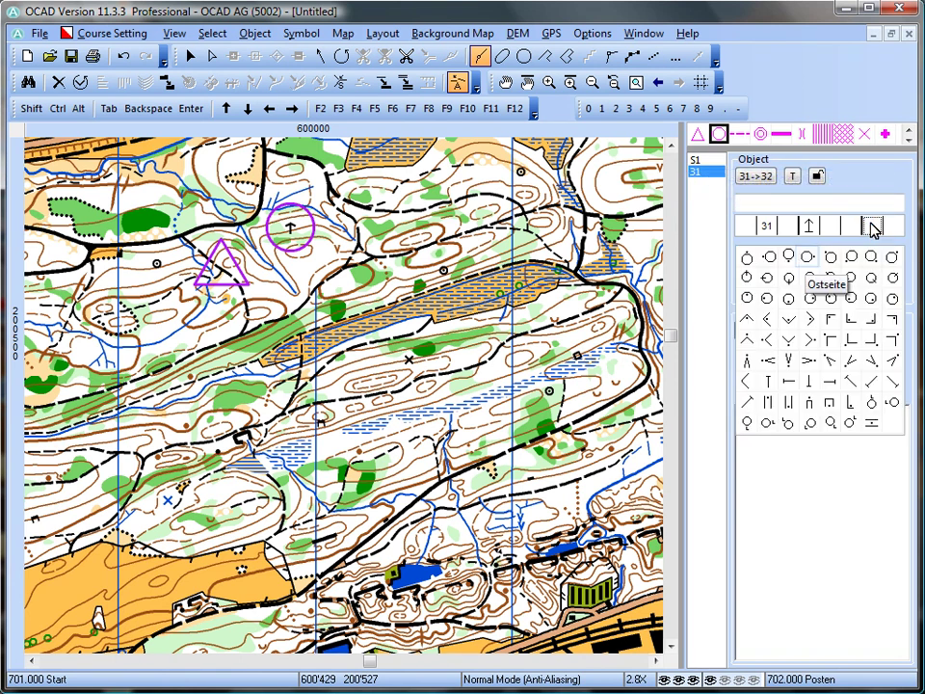
left_click(808, 258)
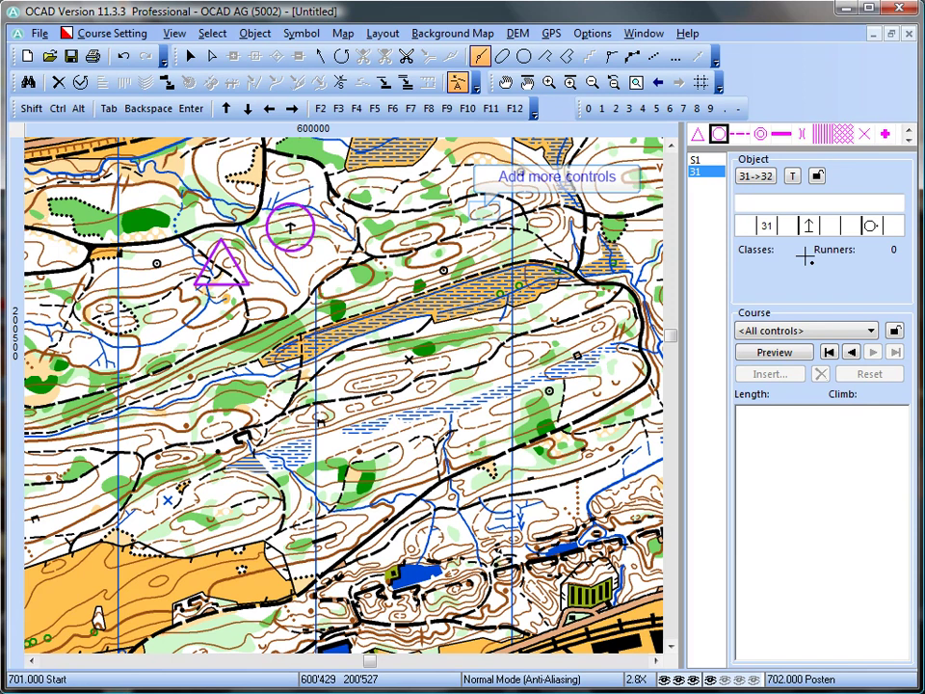
Step: Place control 32 north-east of control 31 with the oval feature symbol in column D
left_click(487, 210)
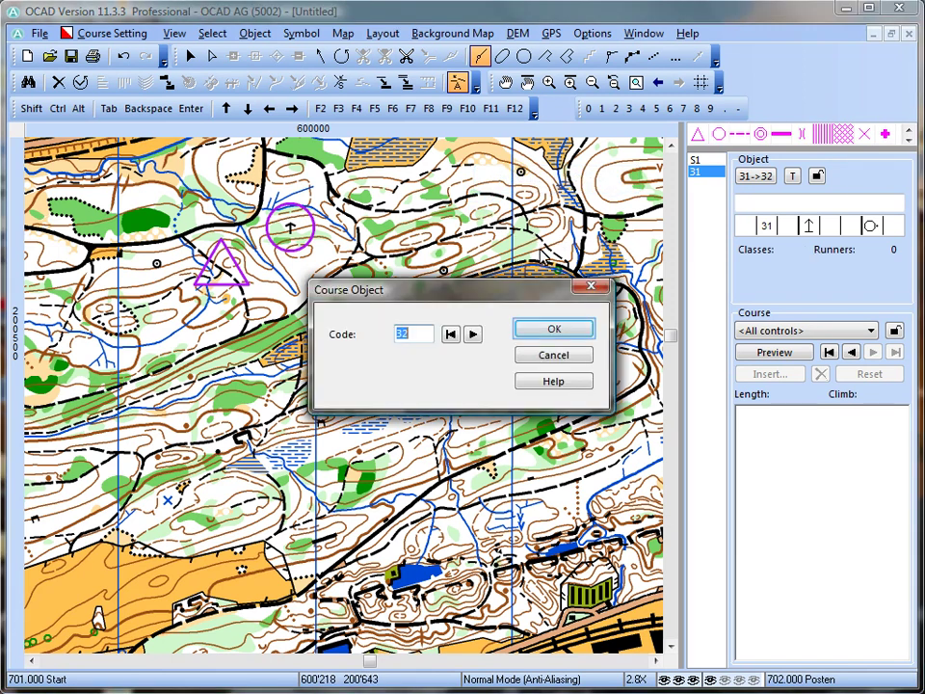
left_click(553, 328)
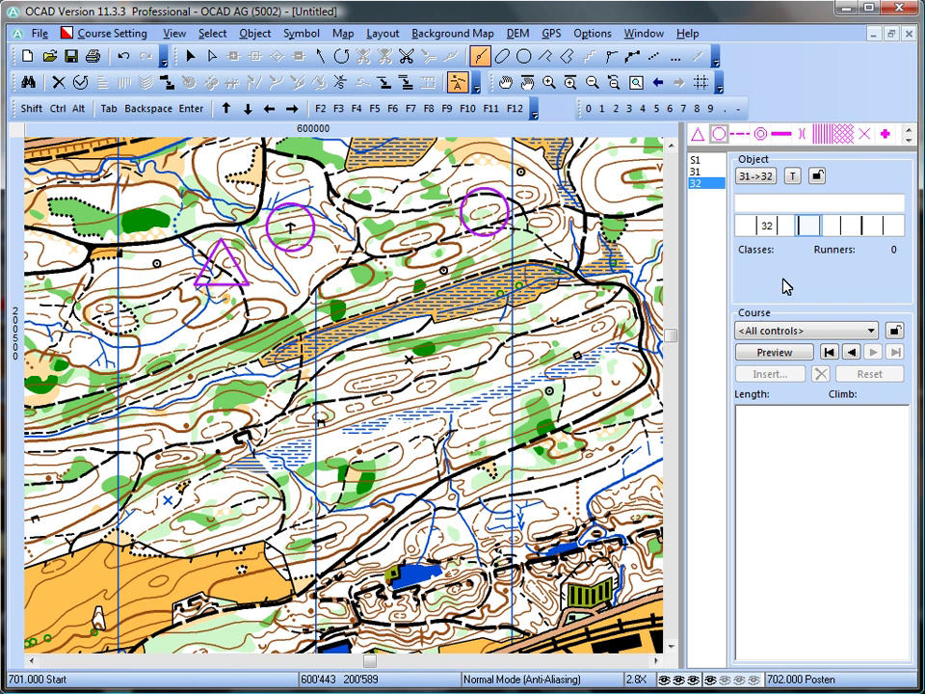
left_click(808, 225)
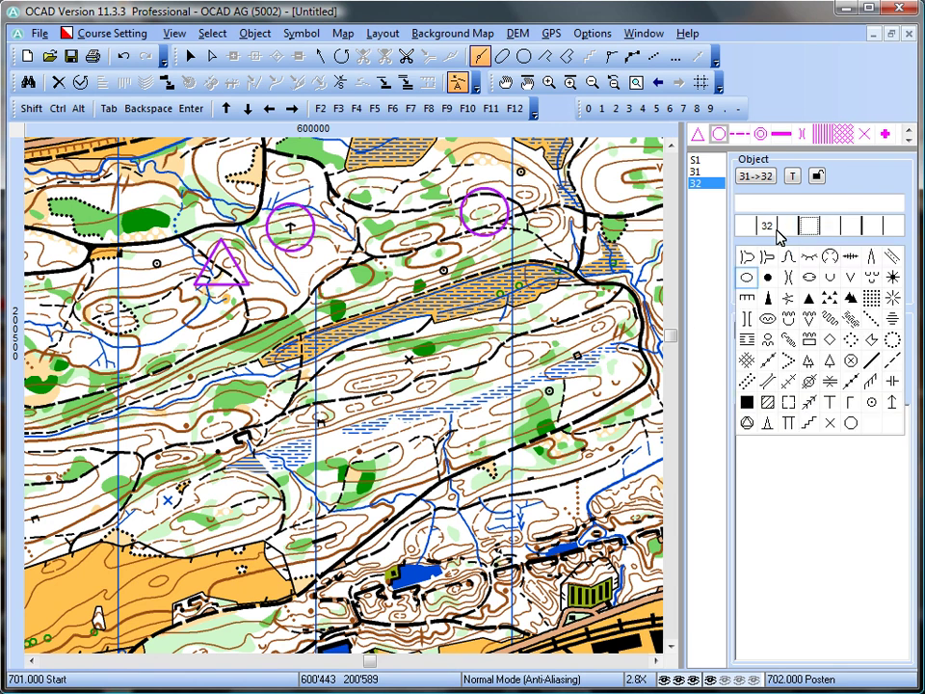
left_click(748, 278)
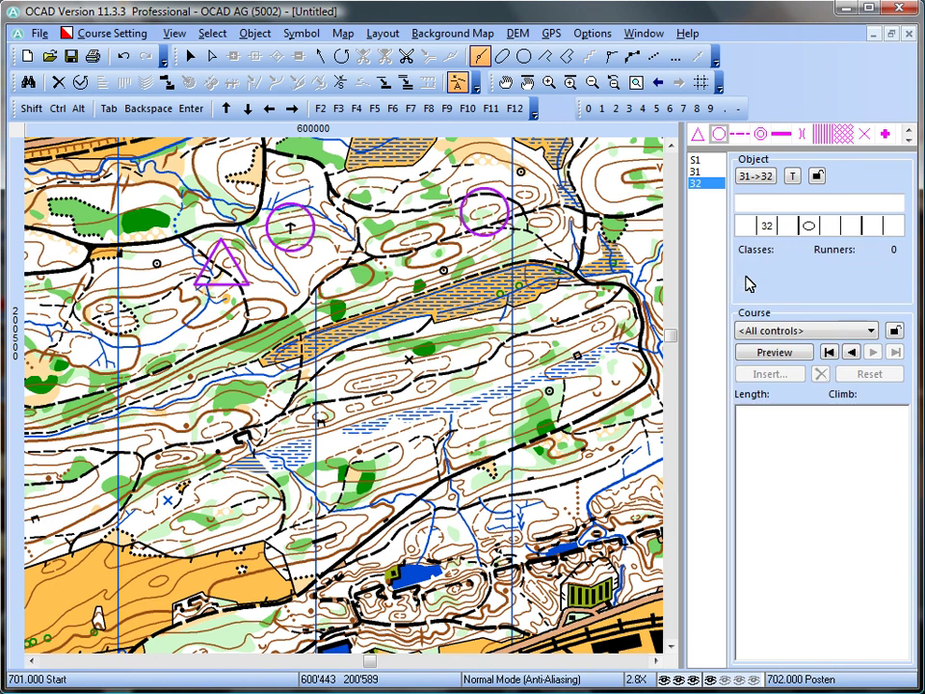
left_click(873, 227)
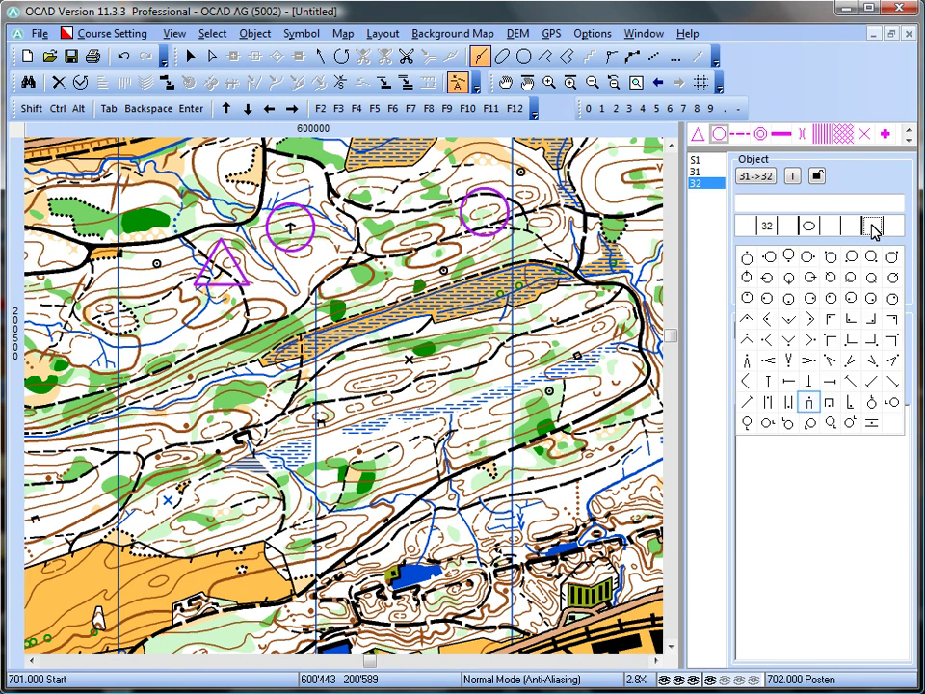
Step: Set control 32's column G flag location and place control 33 further south
left_click(810, 402)
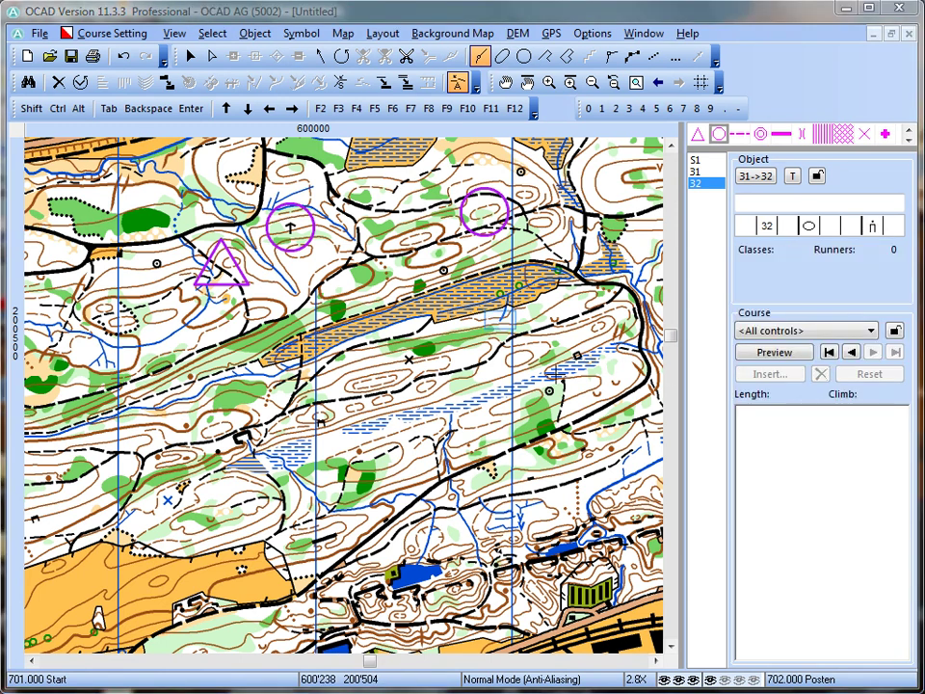
left_click(505, 333)
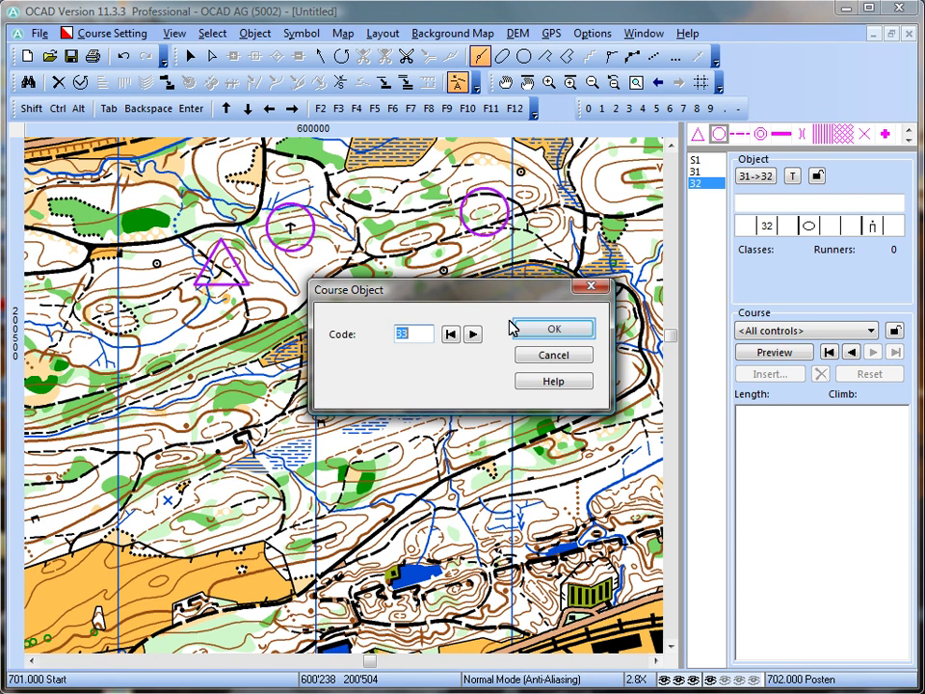
left_click(526, 334)
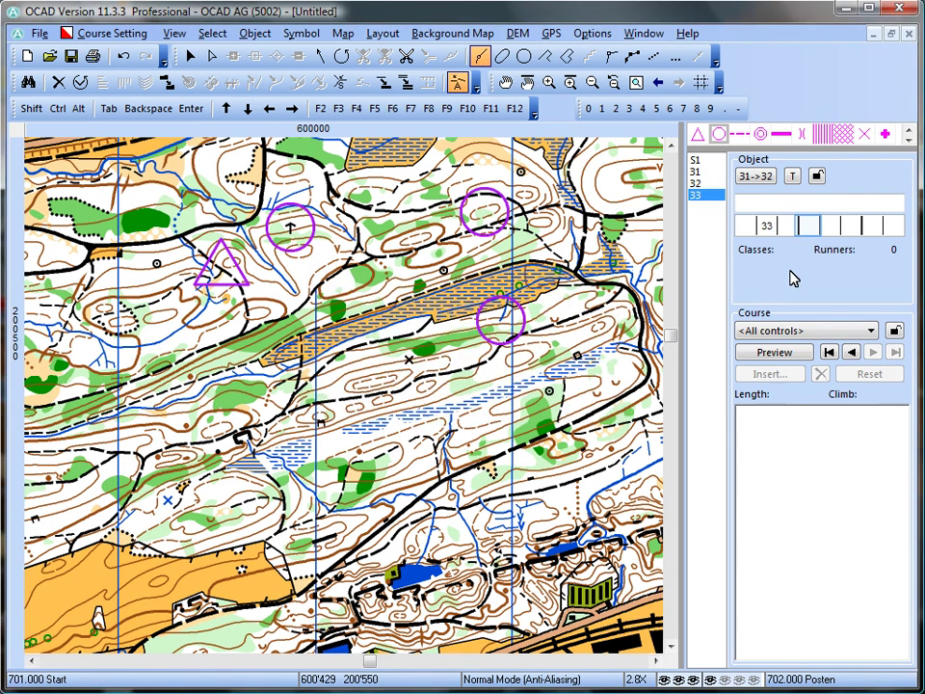
Step: Describe control 33 as a stream (Bach) with a diagonal '/' flag location
left_click(808, 226)
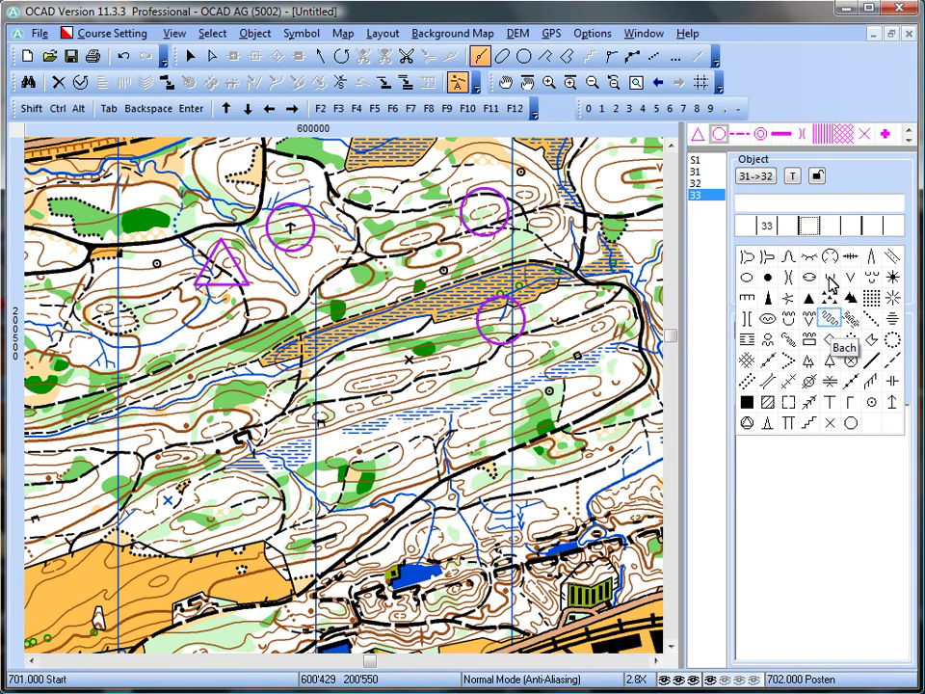
left_click(831, 323)
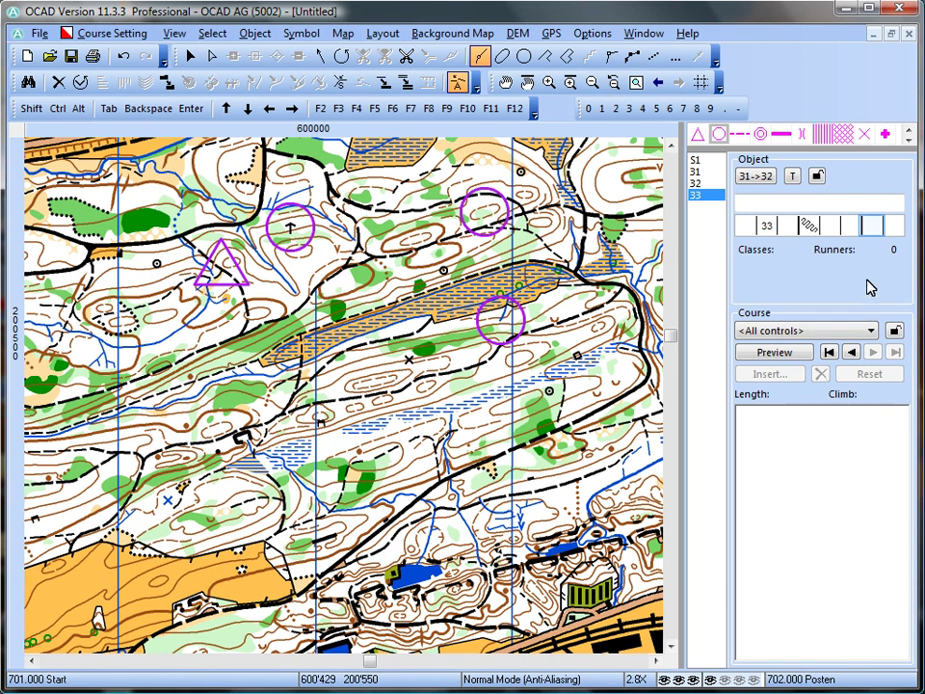
left_click(872, 226)
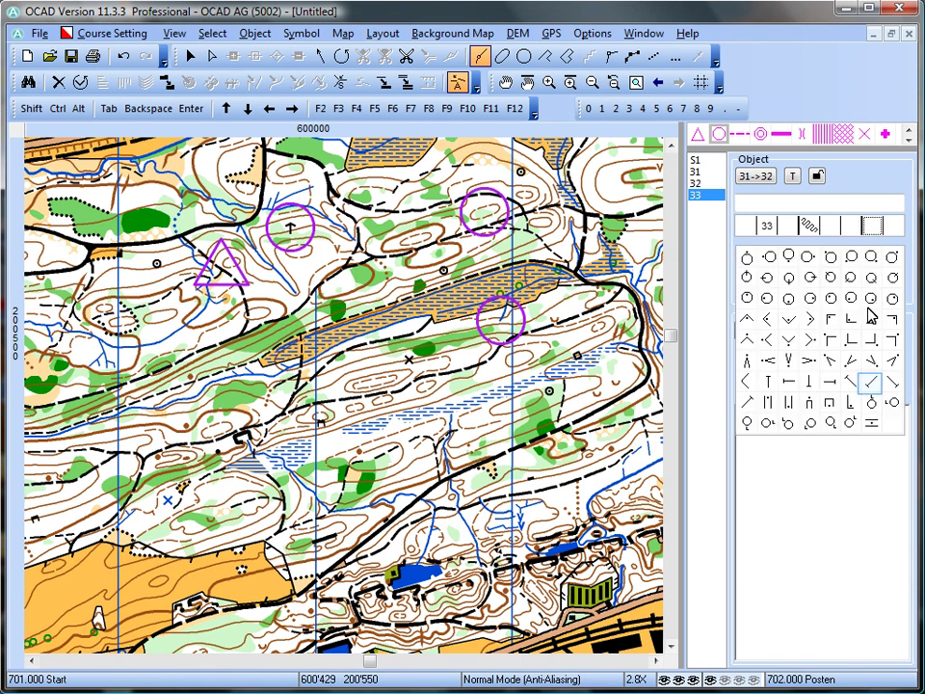
left_click(871, 384)
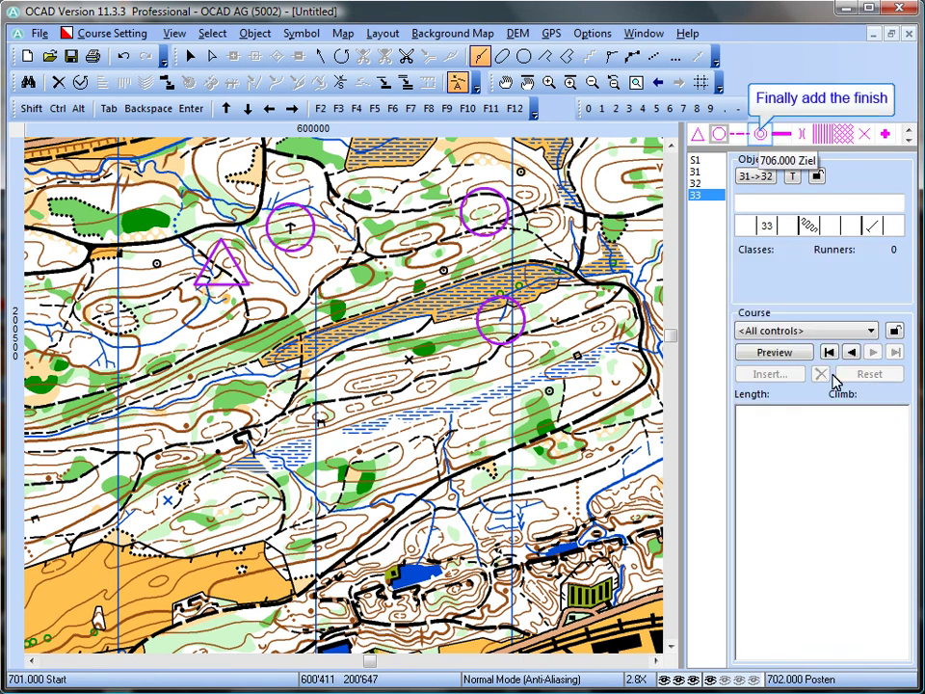
Step: Place finish F1 south-west of control 33
left_click(761, 133)
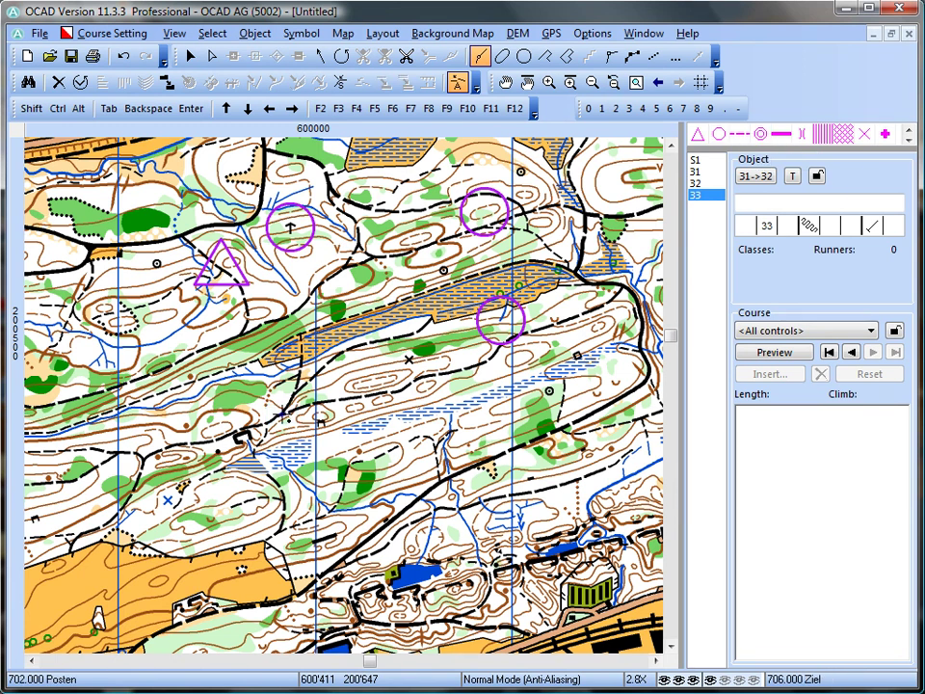
left_click(409, 359)
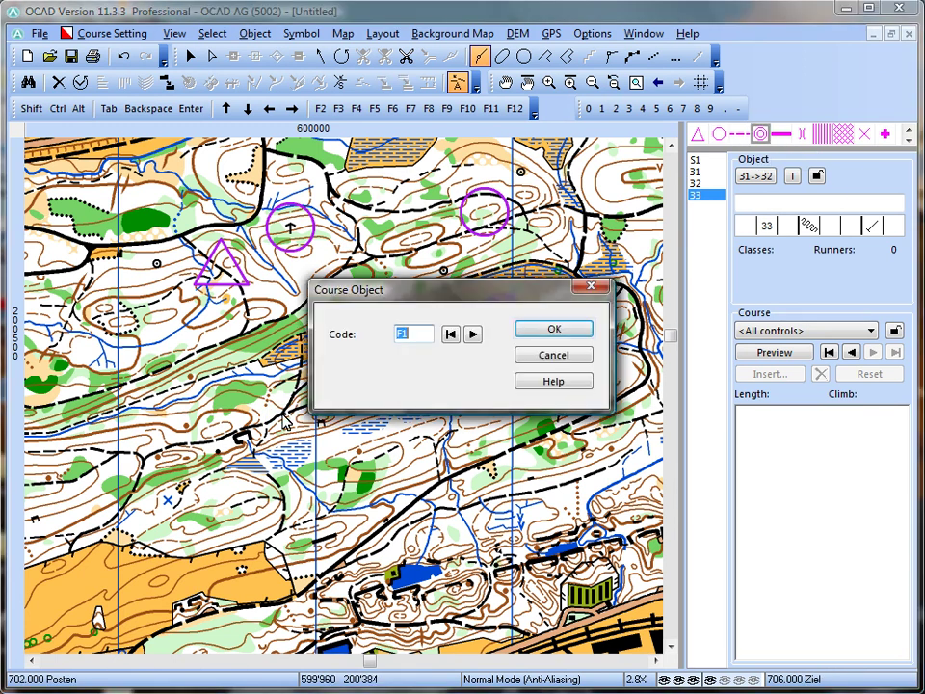
left_click(554, 330)
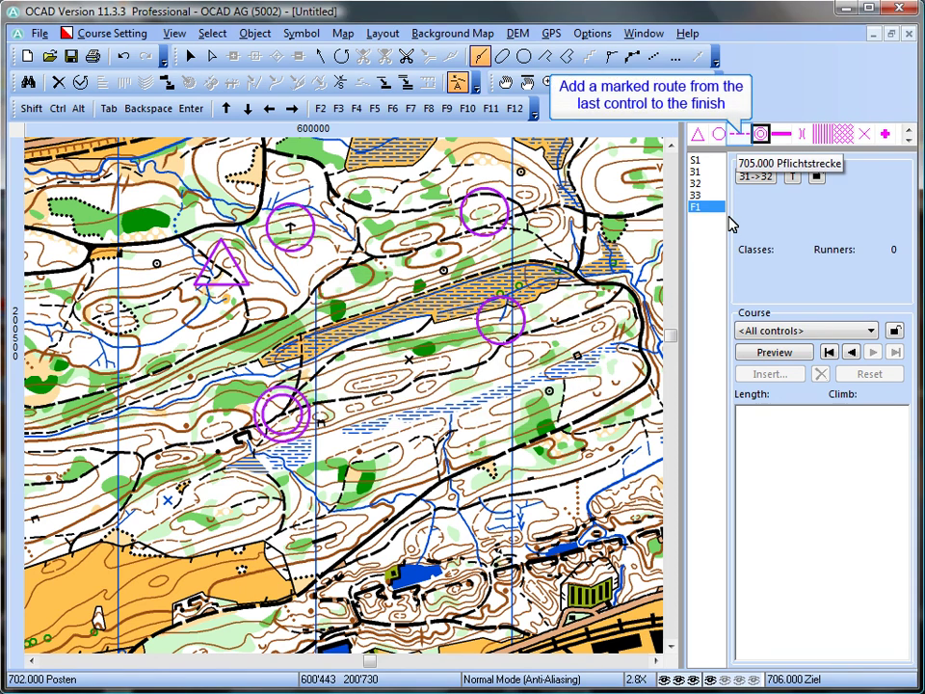
Step: Draw marked route M1 (Pflichtstrecke) from control 33 to the finish
left_click(740, 133)
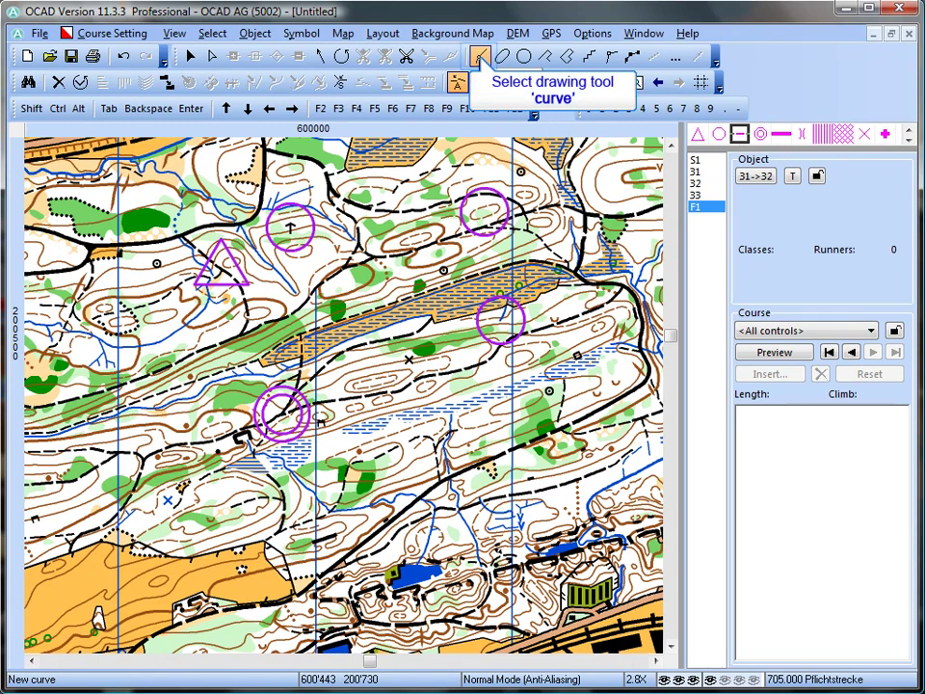
left_click(480, 58)
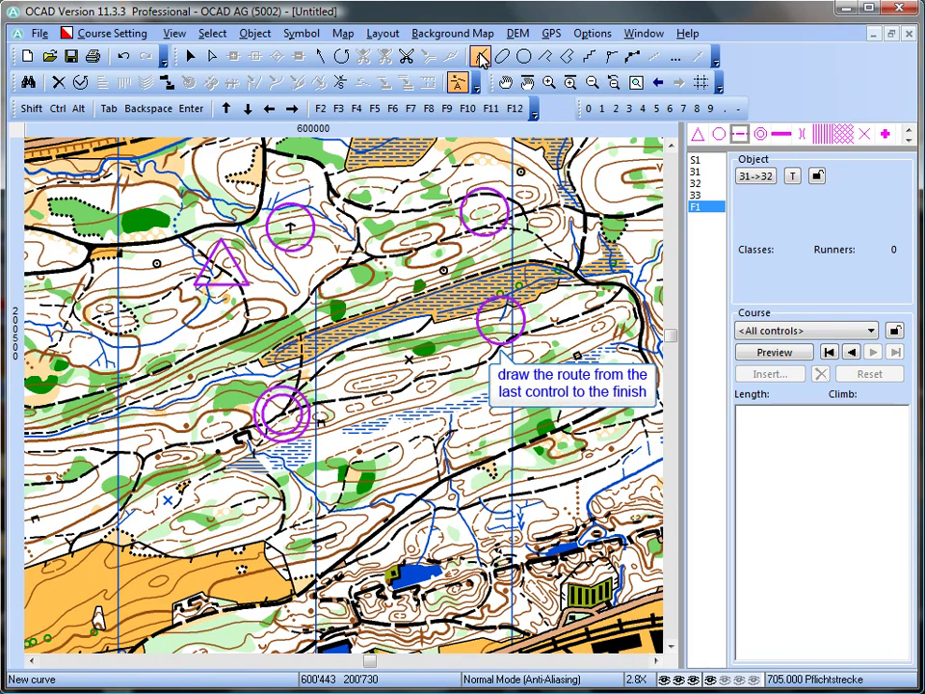
left_click_drag(498, 347, 479, 367)
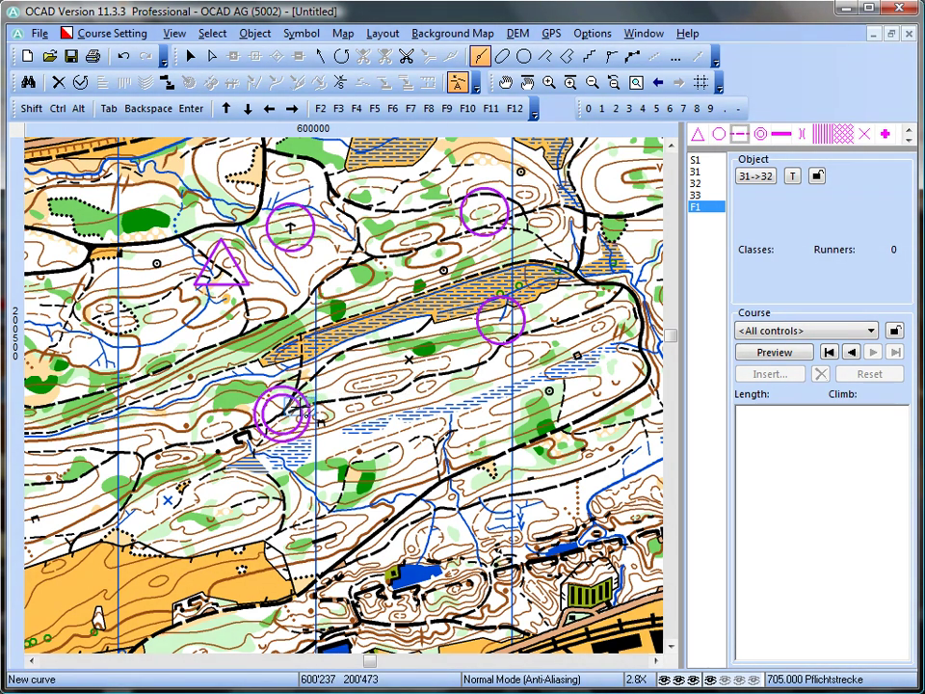
left_click(302, 410)
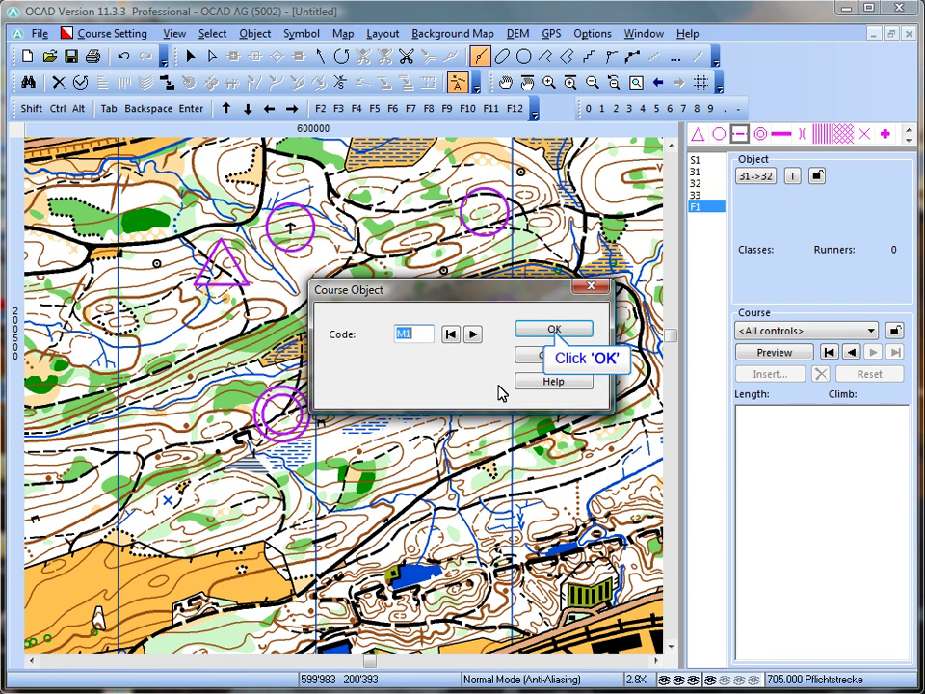
left_click(549, 329)
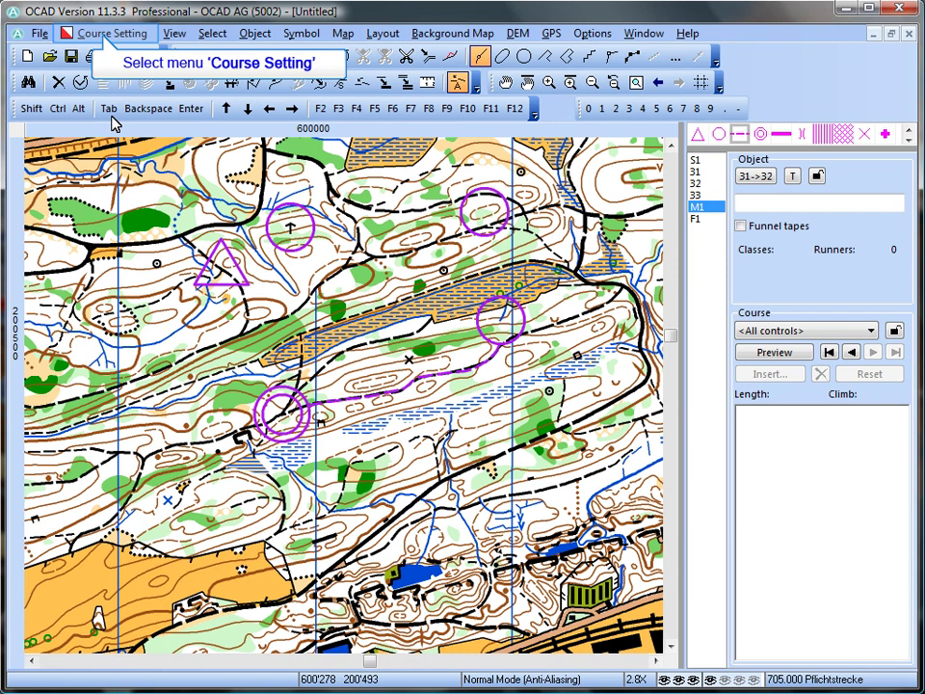
Step: Add a normal course named 'A' with a used height climb of 30 m
left_click(102, 36)
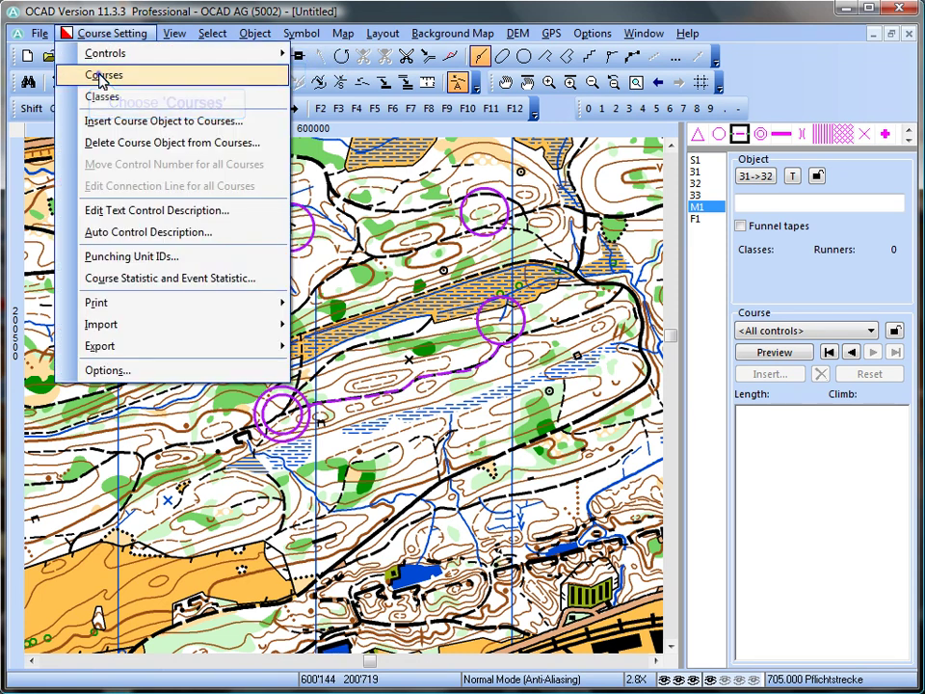
left_click(107, 75)
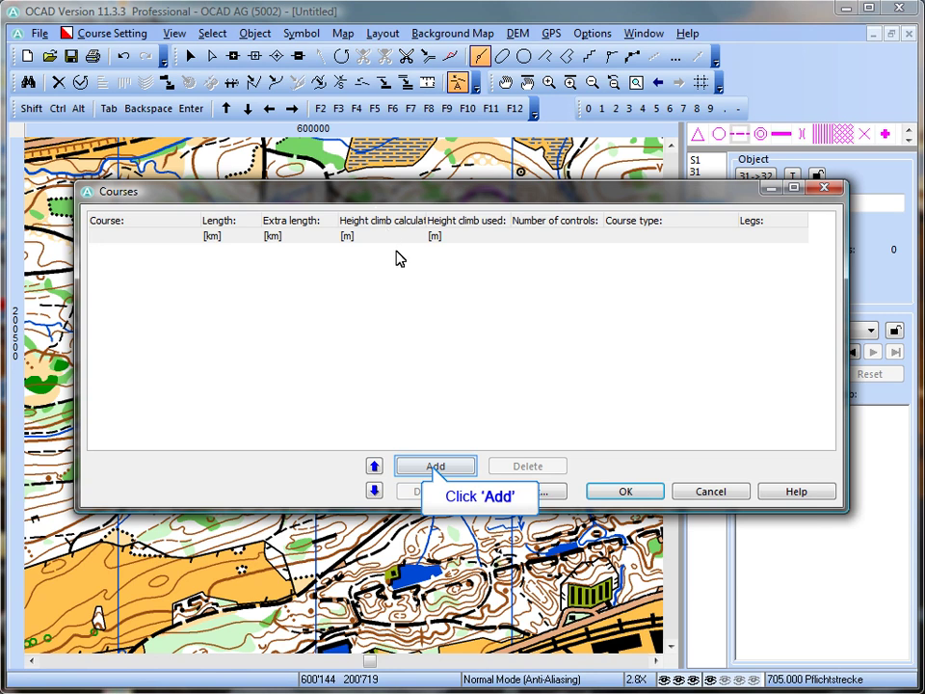
left_click(436, 467)
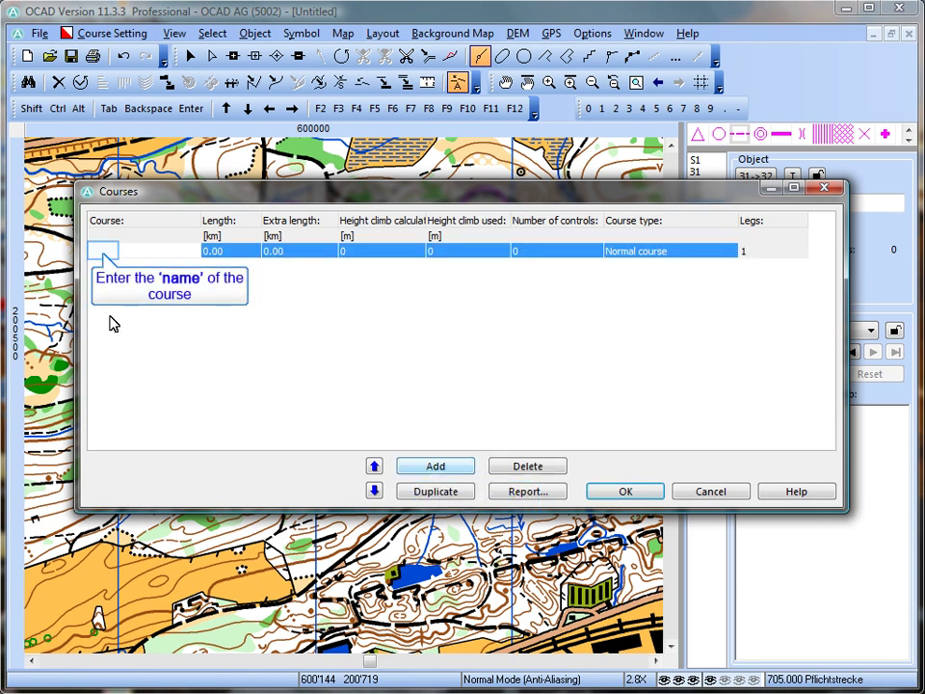
type("A")
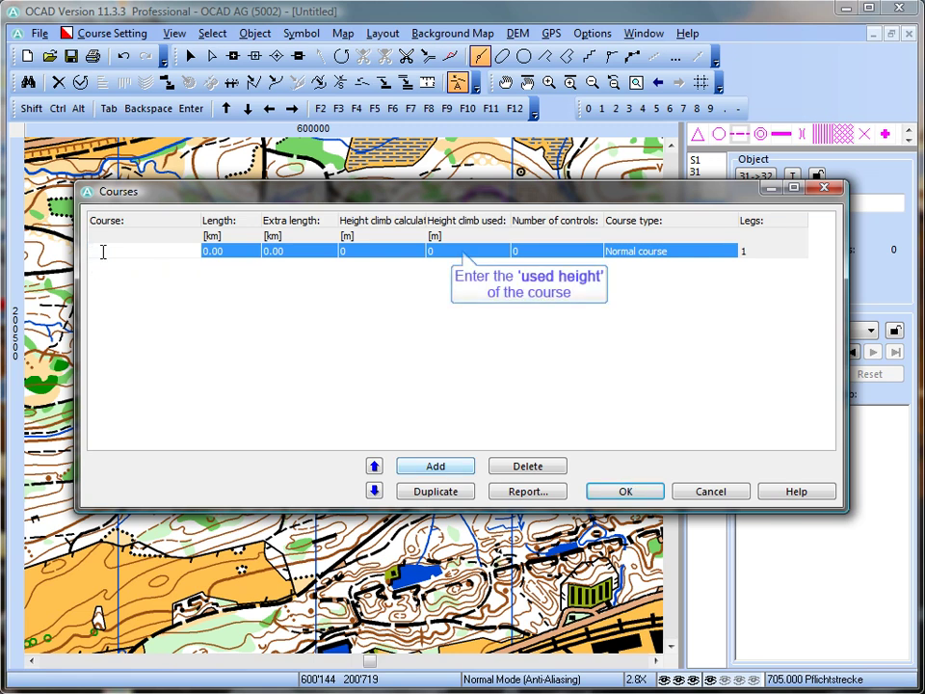
left_click(452, 253)
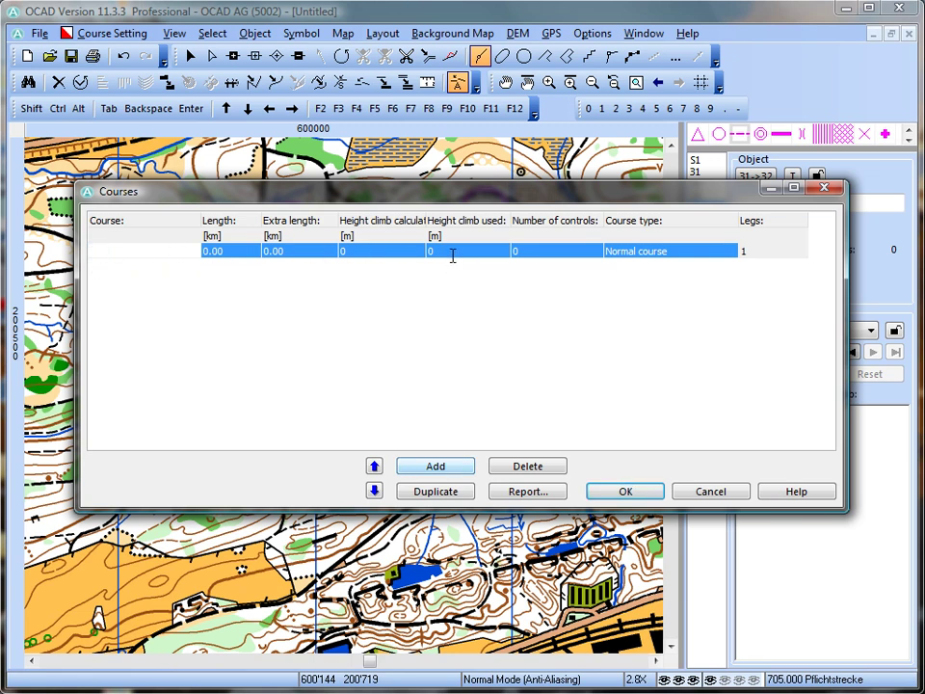
type("30")
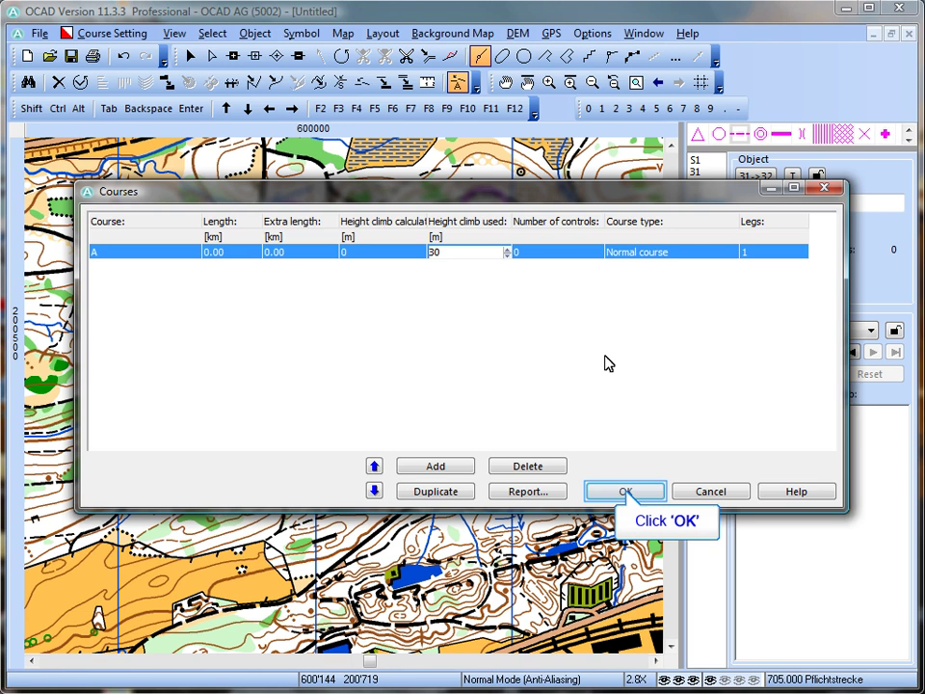
left_click(627, 492)
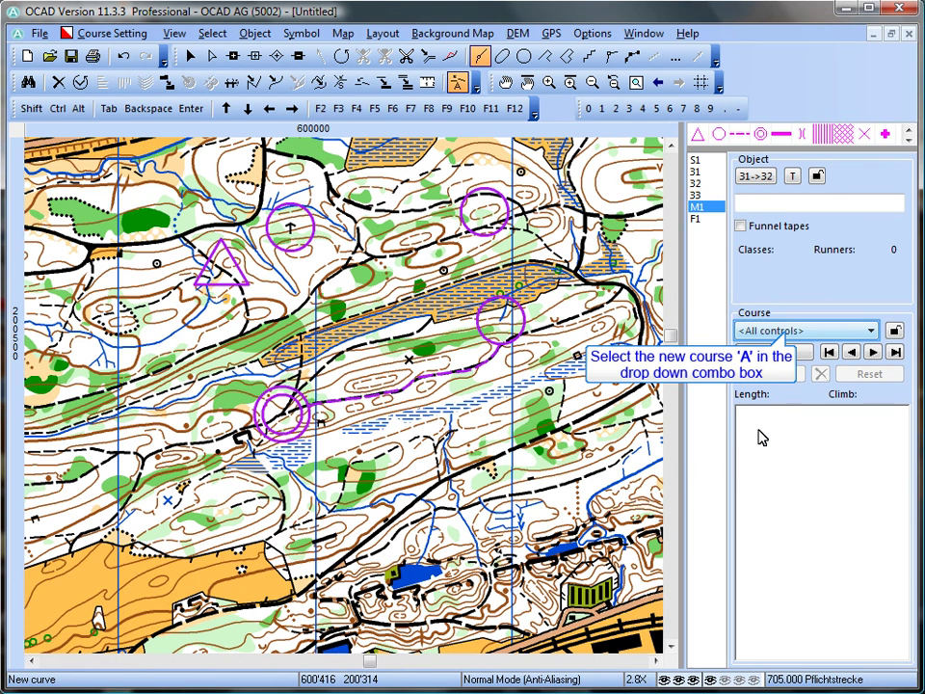
Step: Make course A current and add S1, controls 31, 32, 33, marked route M1 and F1
left_click(784, 333)
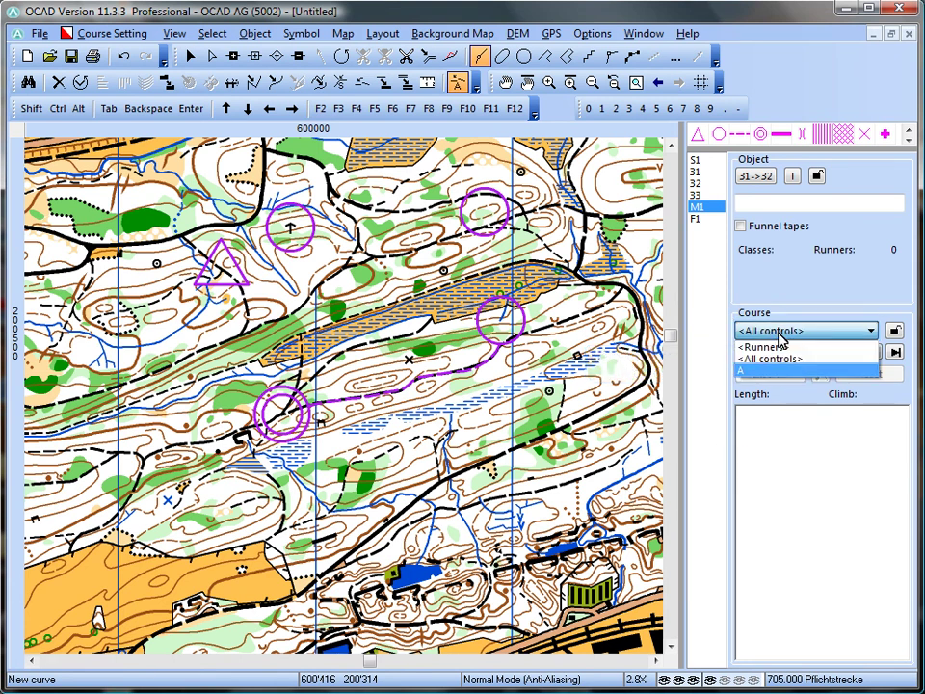
left_click(773, 372)
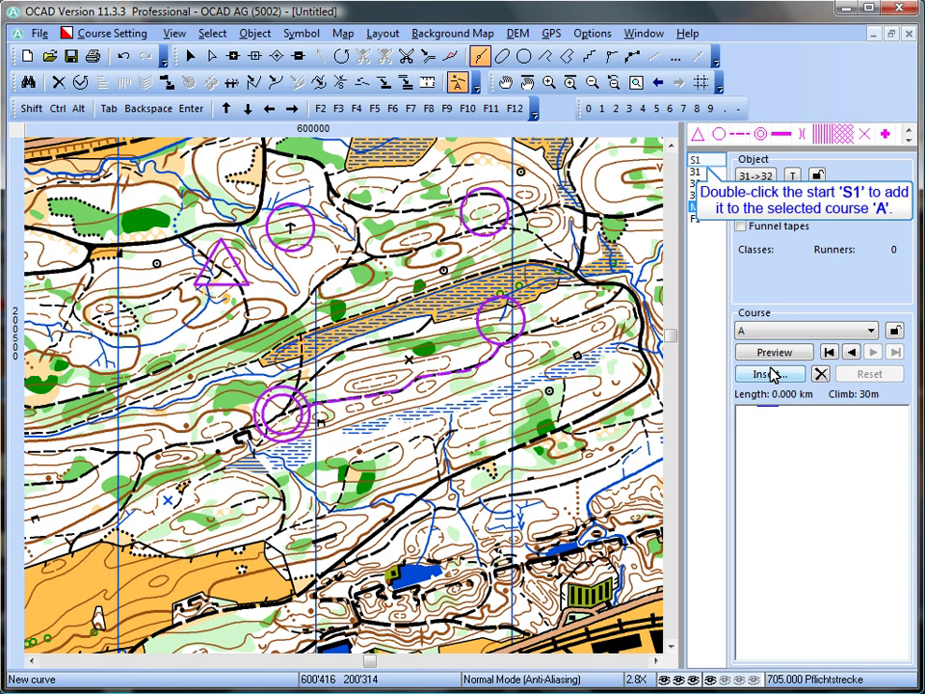
double_click(696, 160)
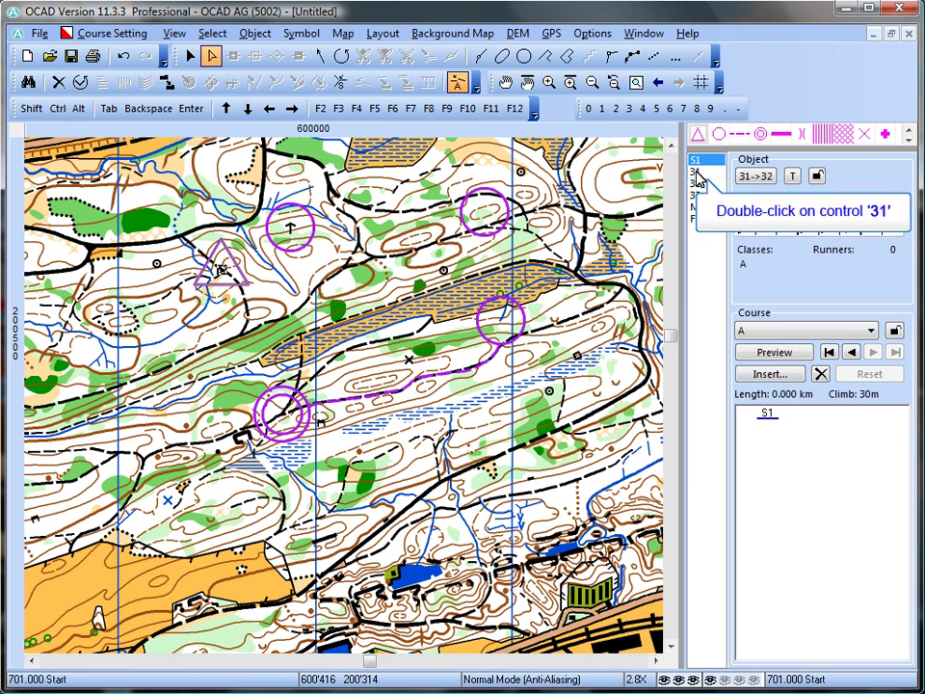
double_click(698, 173)
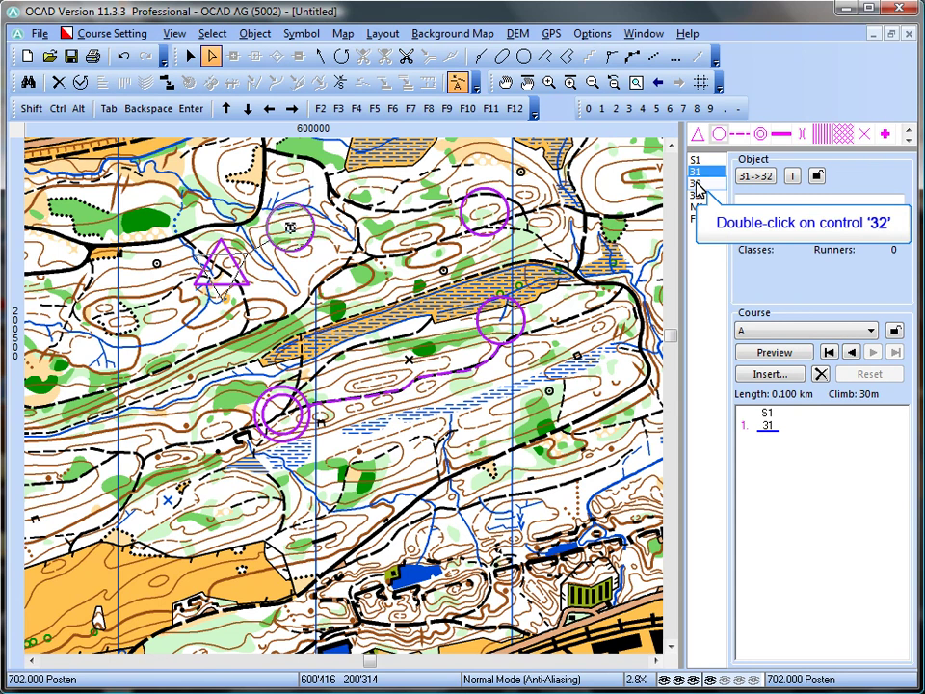
double_click(697, 183)
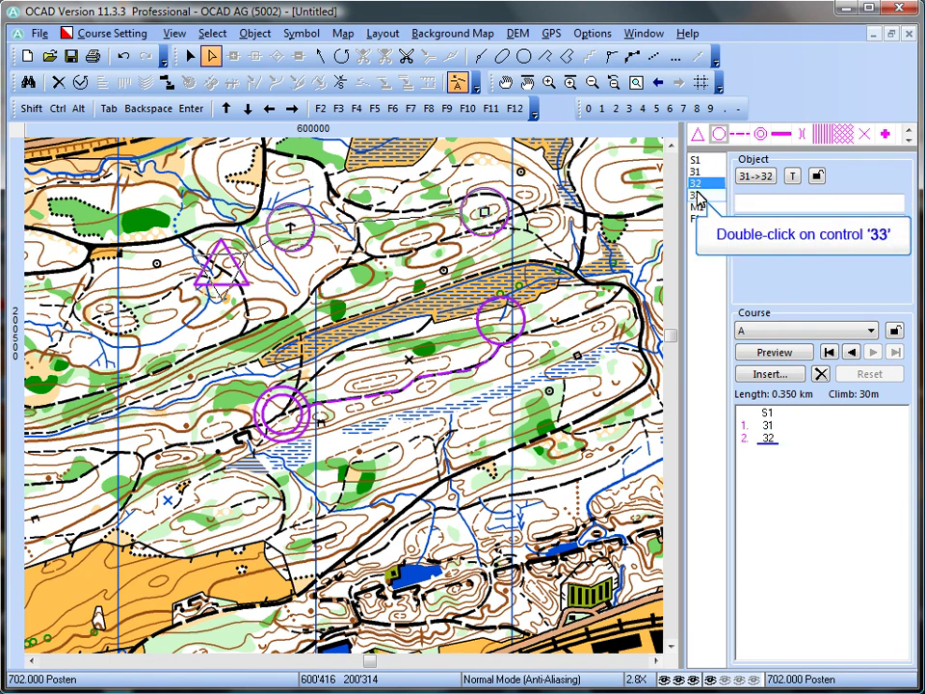
double_click(698, 195)
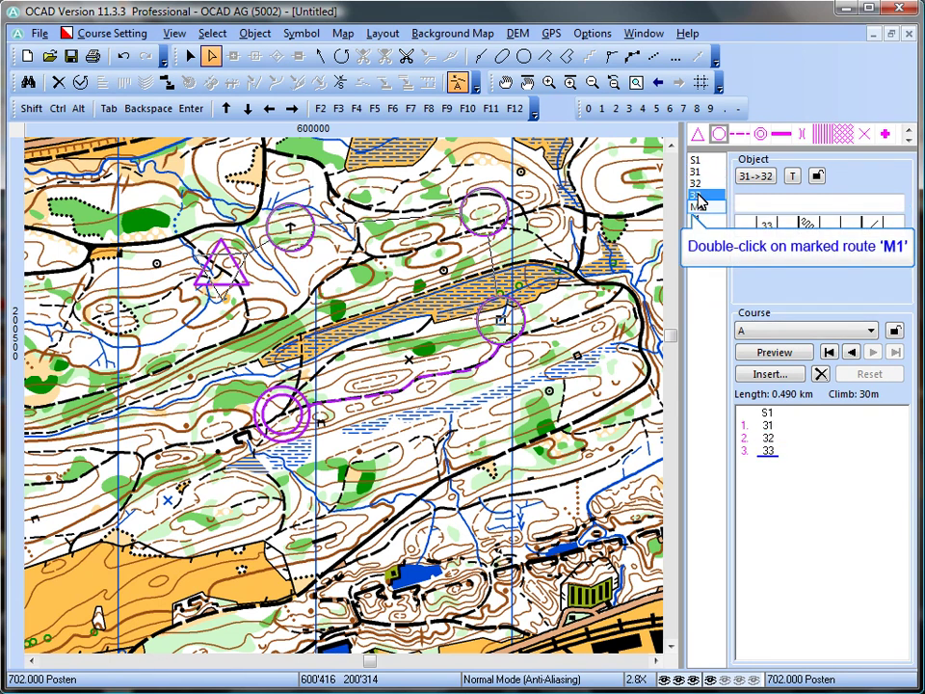
double_click(698, 207)
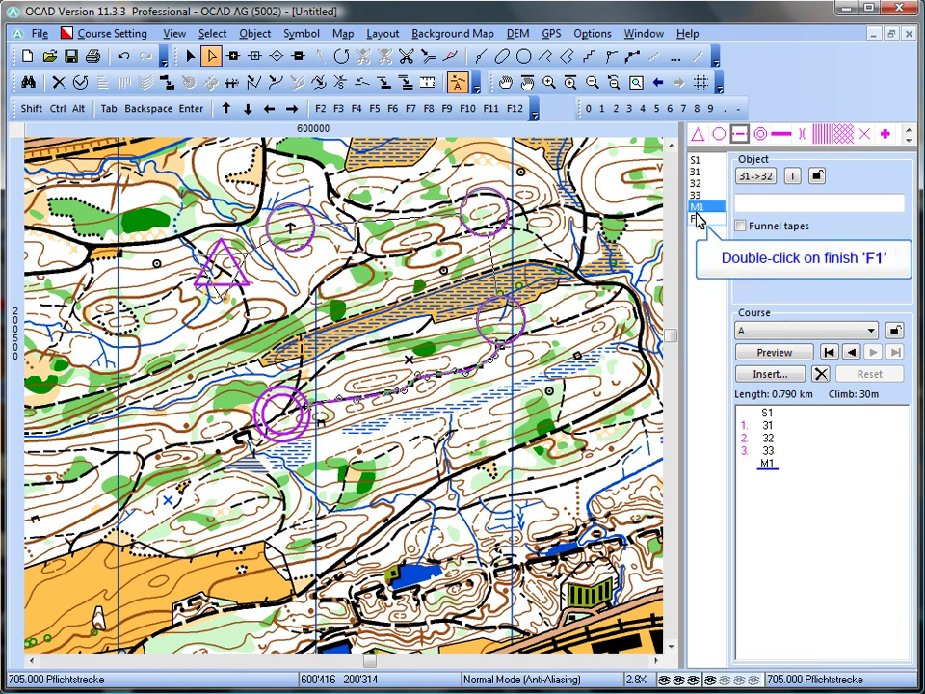
double_click(698, 221)
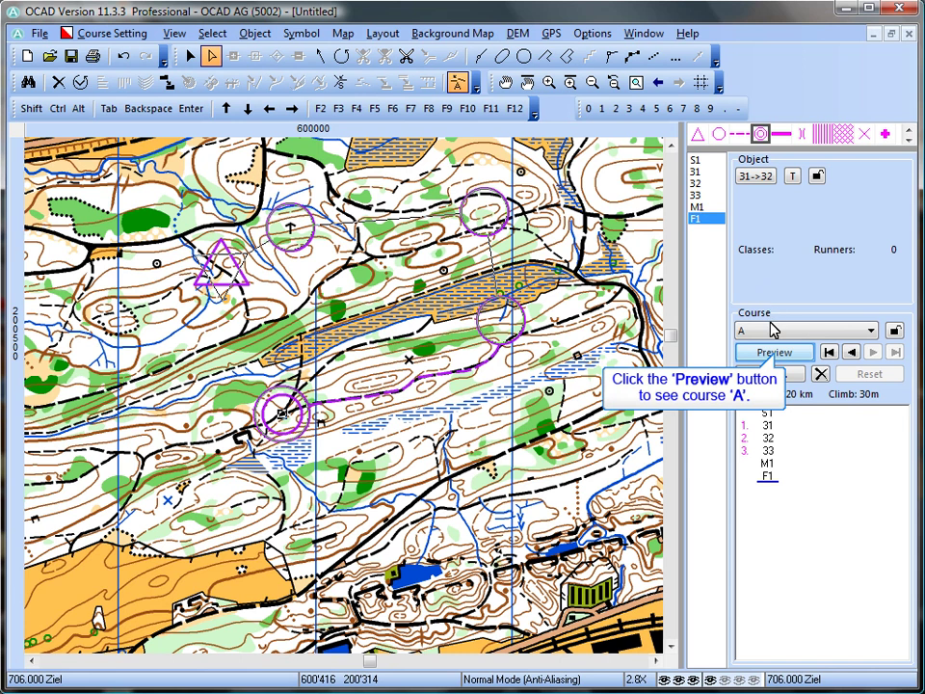
Step: Preview course A, fit the whole Oberwald map in view, and enlarge the symbol box
left_click(771, 352)
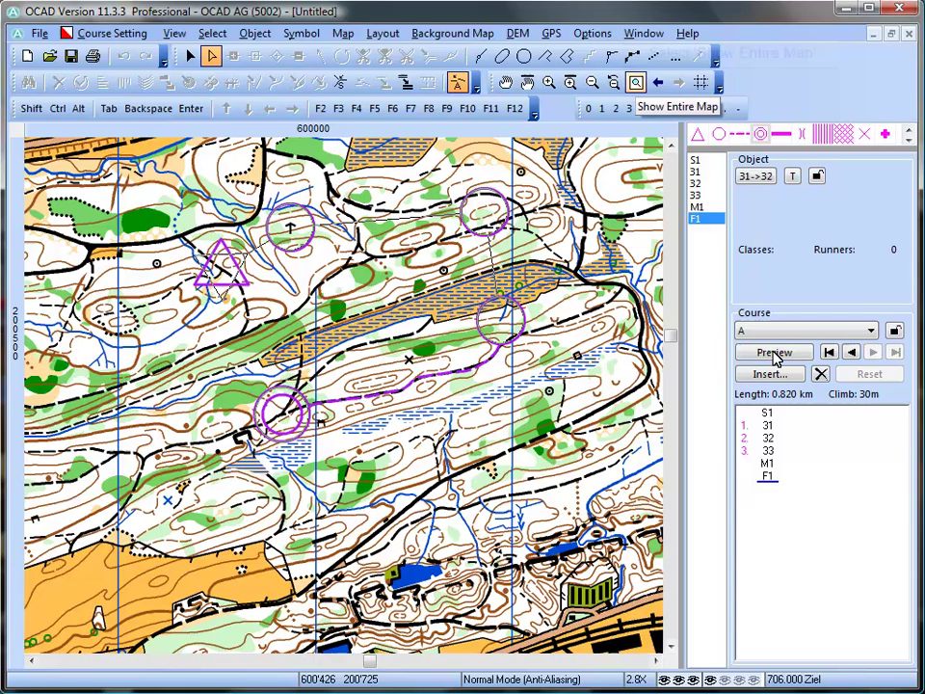
left_click(636, 81)
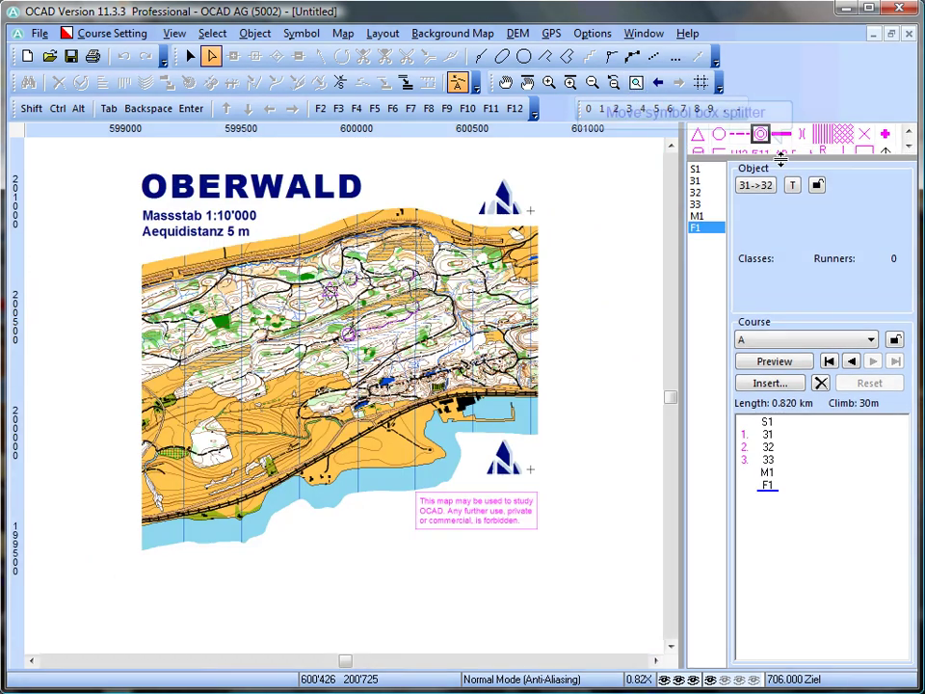
left_click_drag(783, 144, 783, 193)
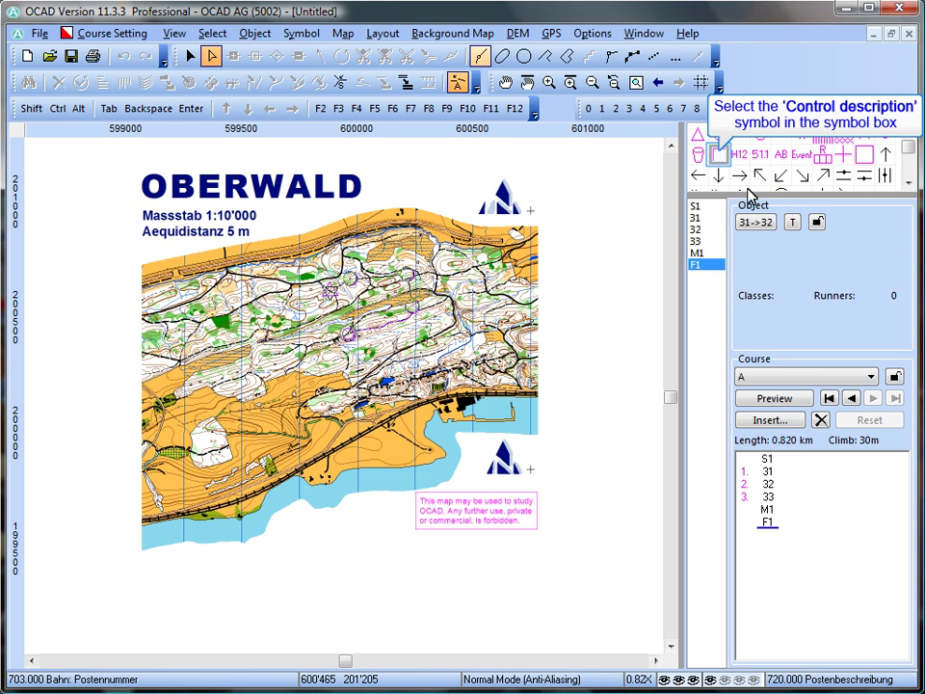
Step: Place control description D1 with its table right of the map centre, then preview course A
left_click(719, 155)
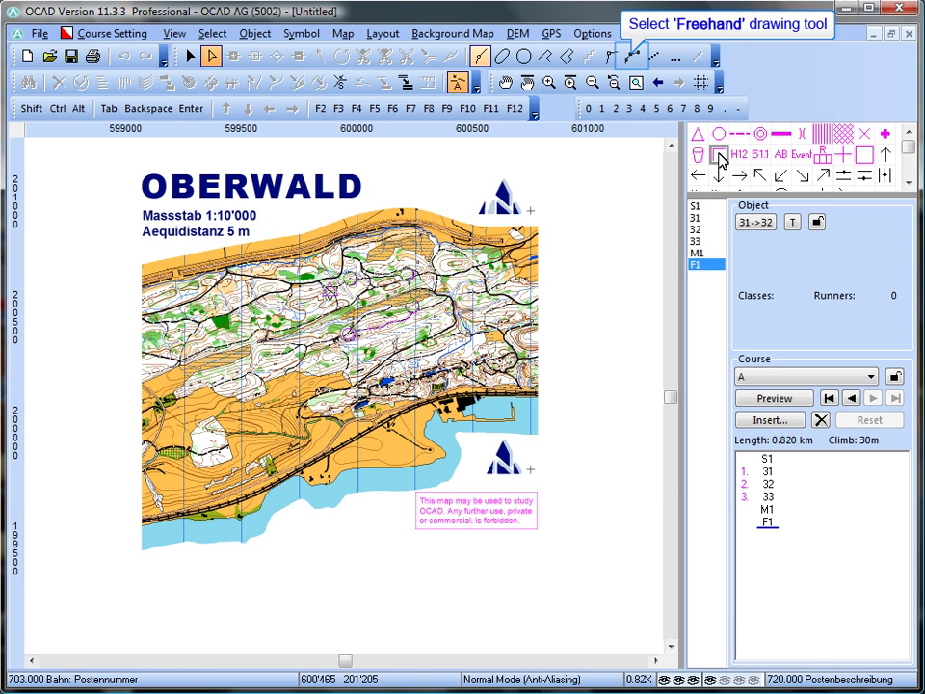
left_click(631, 54)
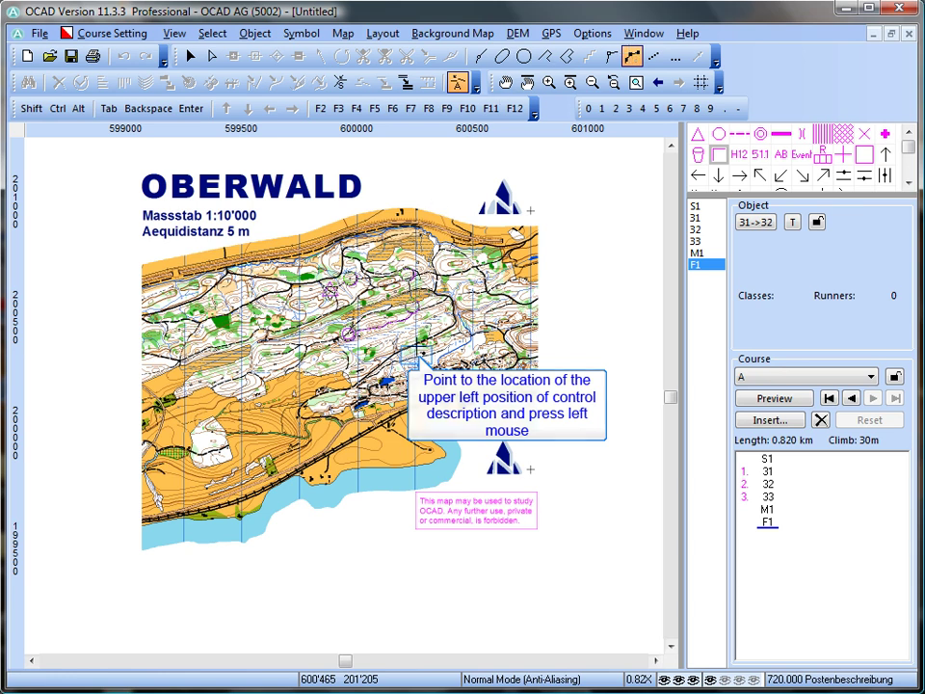
left_click(343, 298)
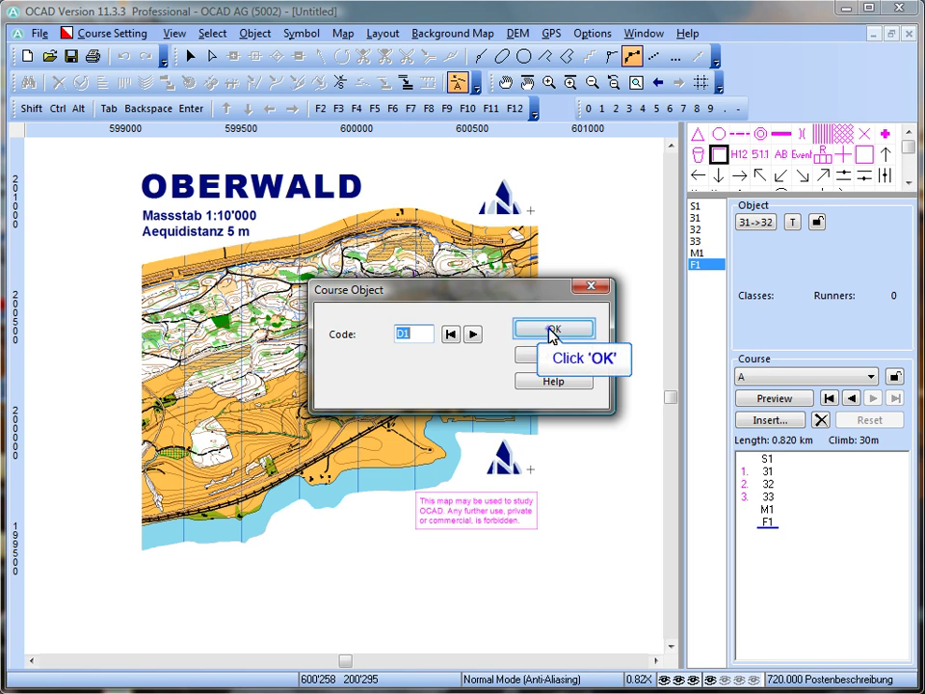
left_click(551, 330)
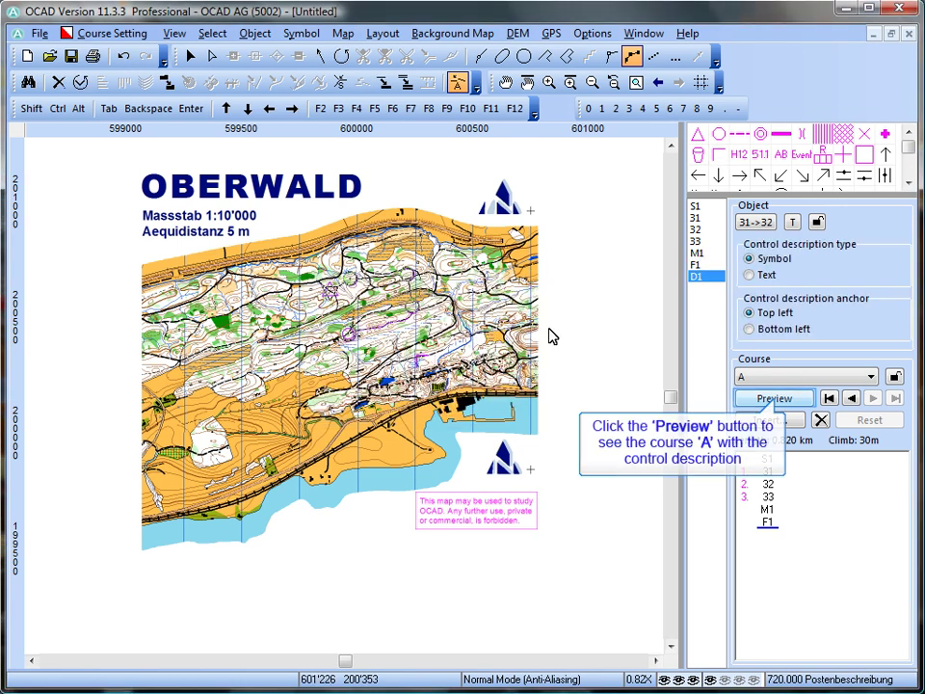
left_click(771, 397)
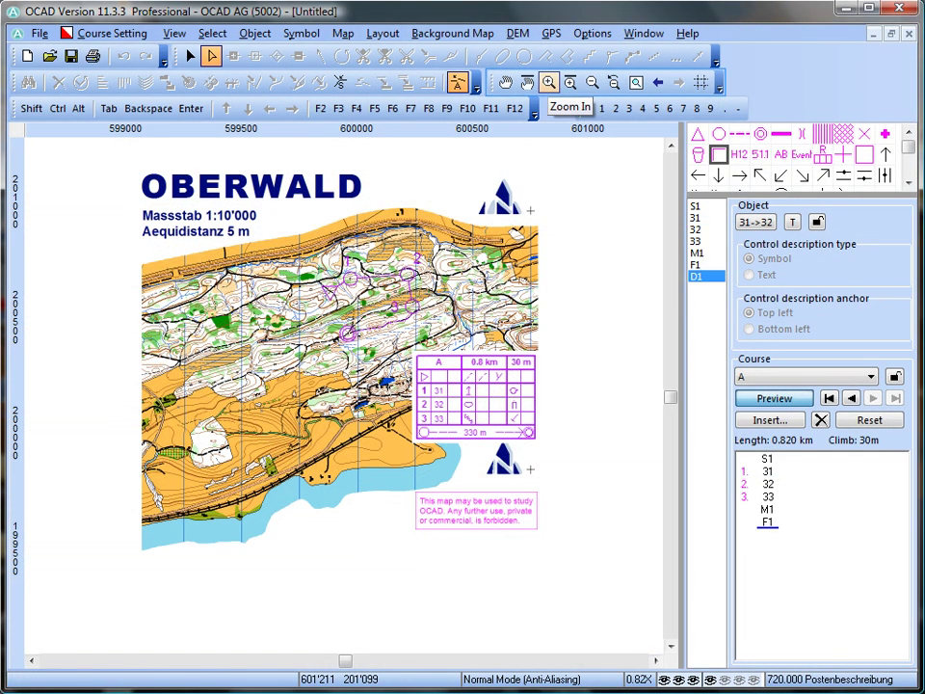